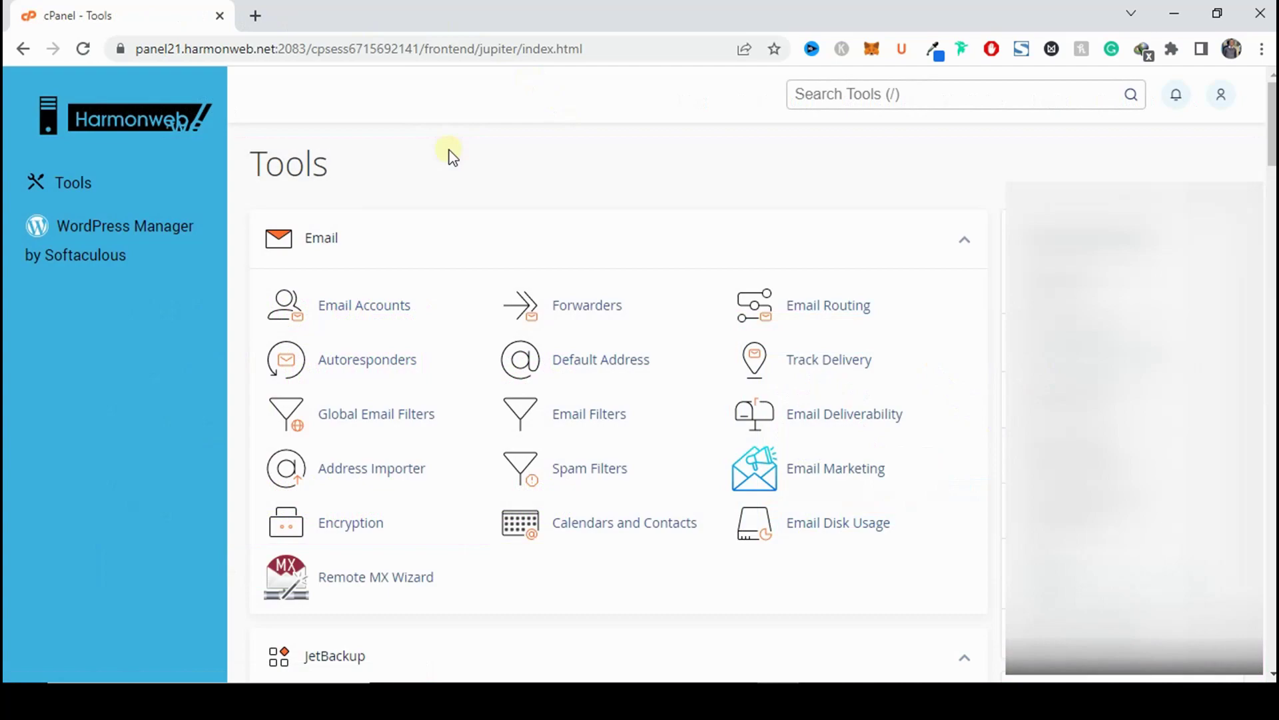
Start a new email account in cPanel's Email Accounts on the coincentt.com.ng domain.
left_click(396, 307)
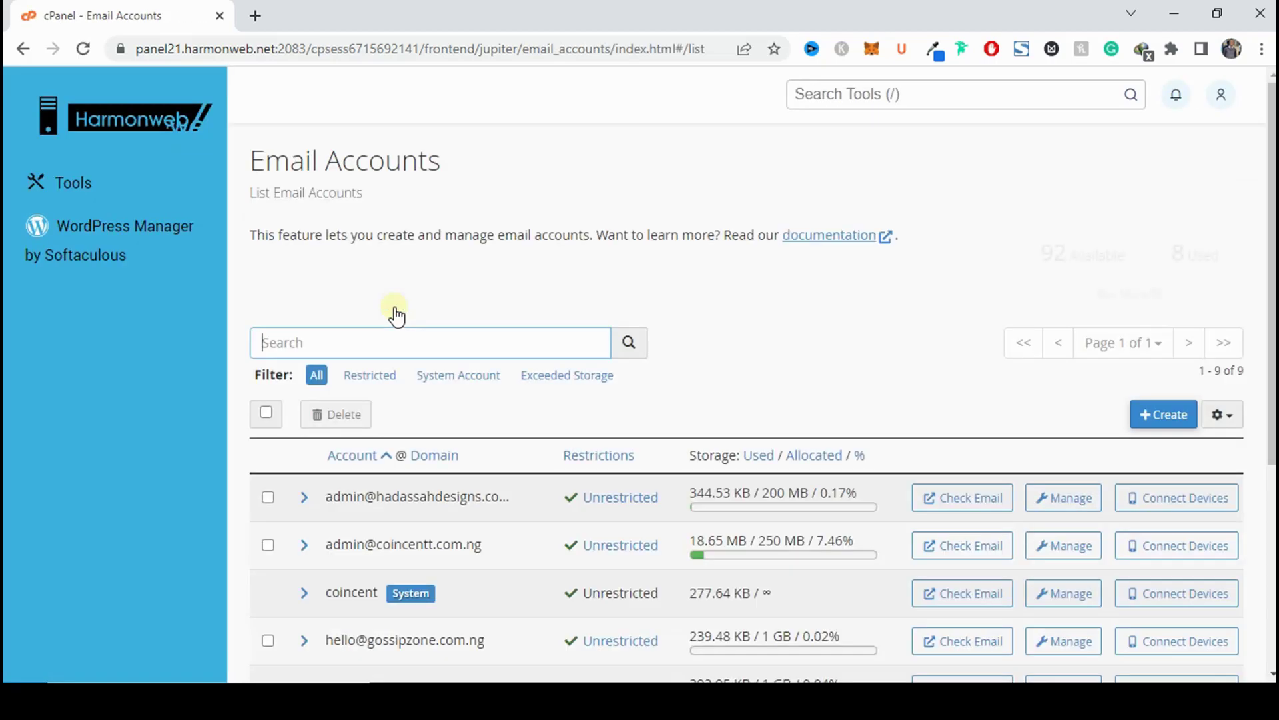
scroll(466, 400, "down", 5)
scroll(558, 387, "up", 5)
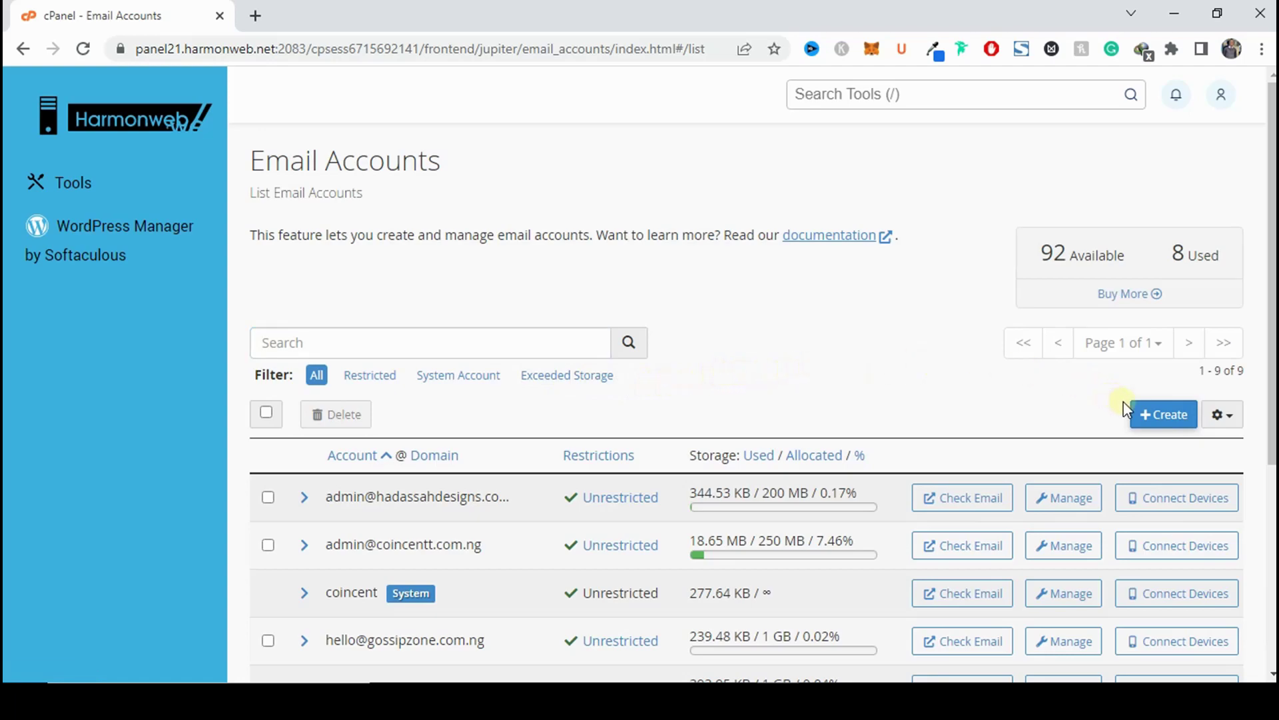
left_click(1170, 414)
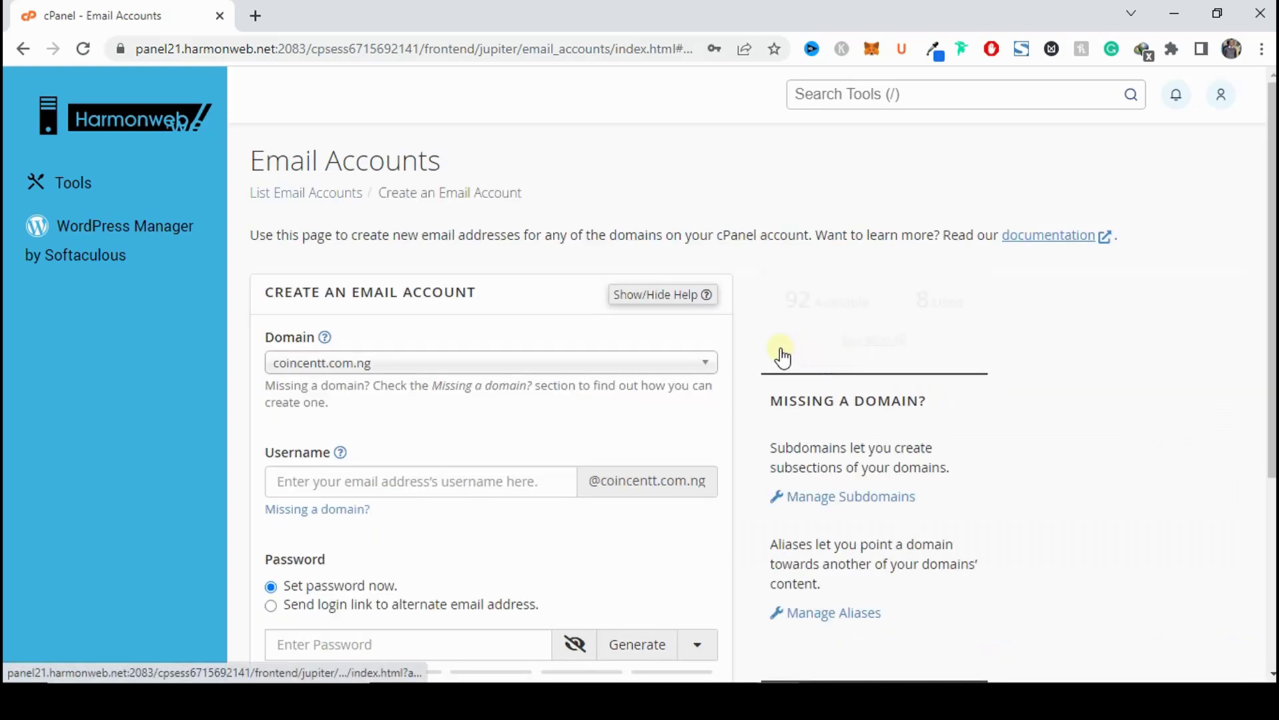
scroll(473, 320, "down", 1)
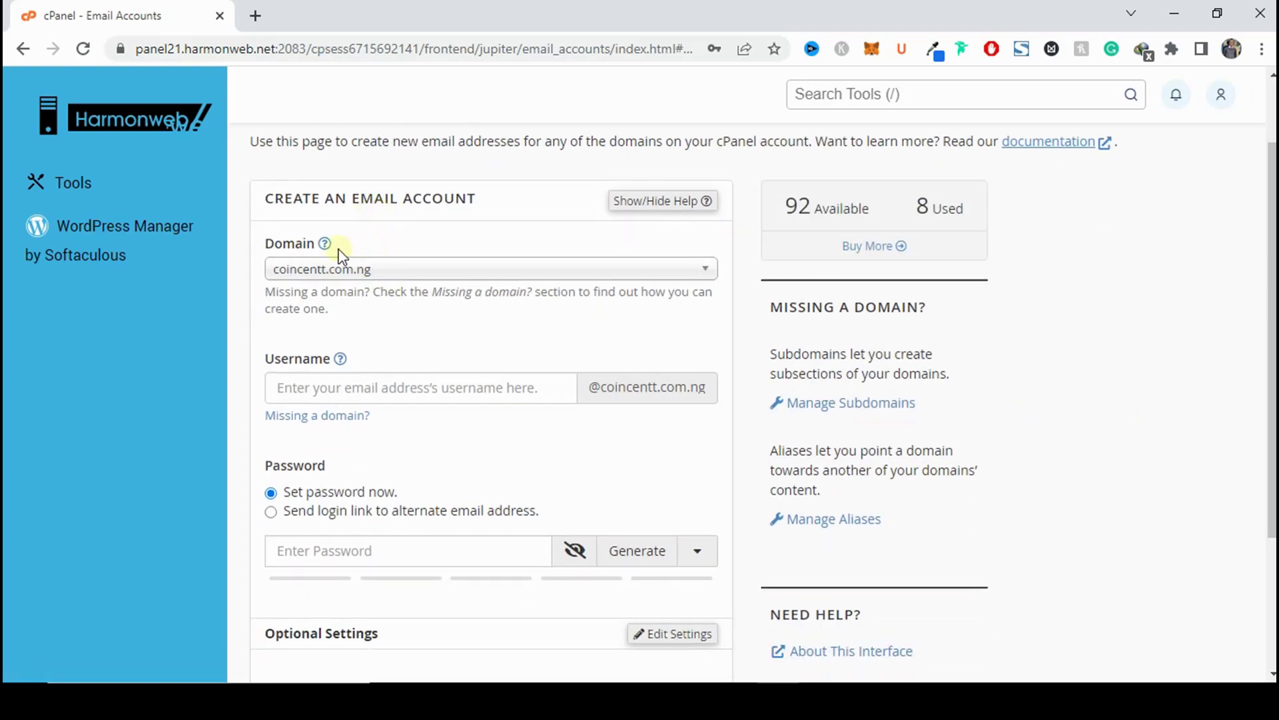
left_click(394, 272)
left_click(385, 324)
Enter the account username and a strong password, then create the account.
left_click(341, 382)
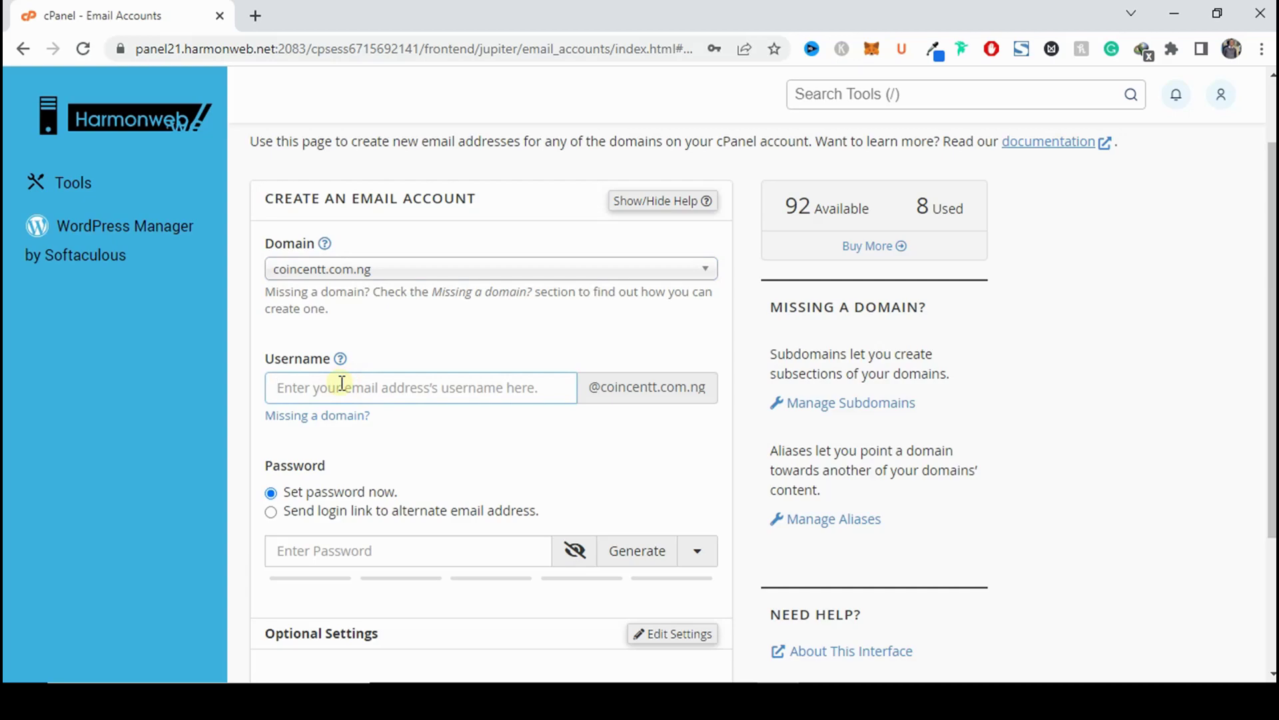
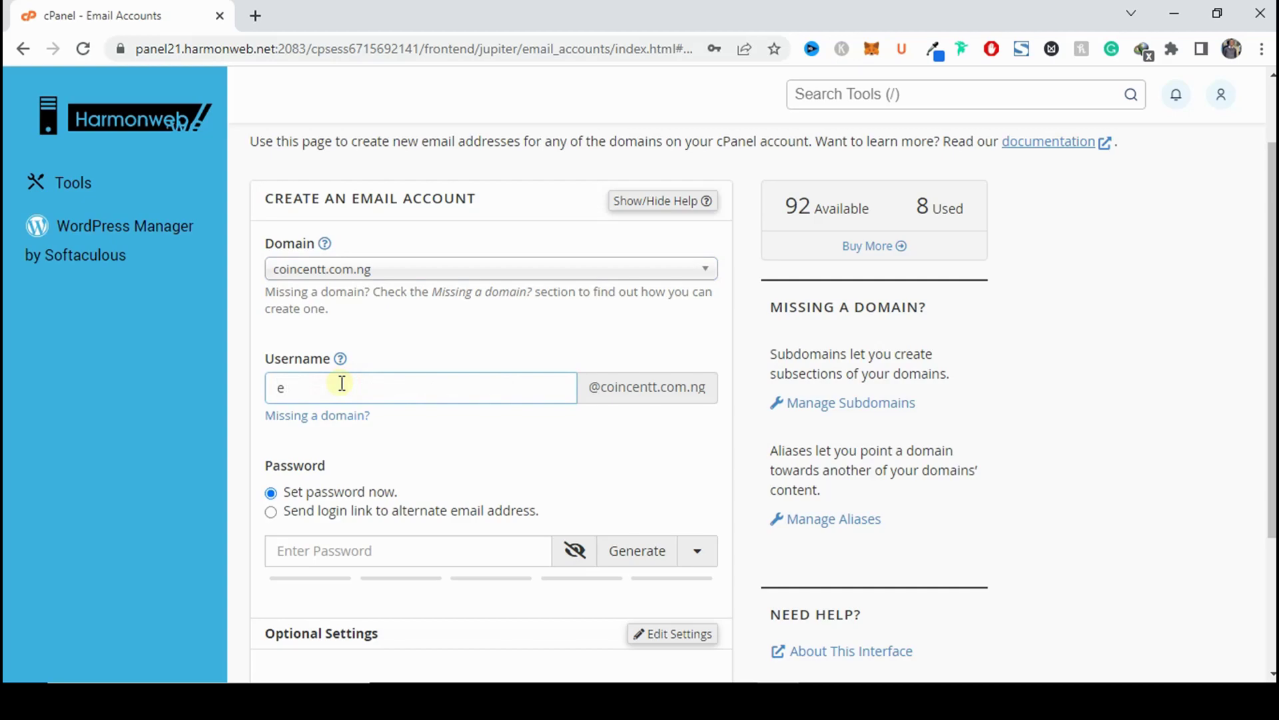
left_click(330, 550)
type("•••••••••••••")
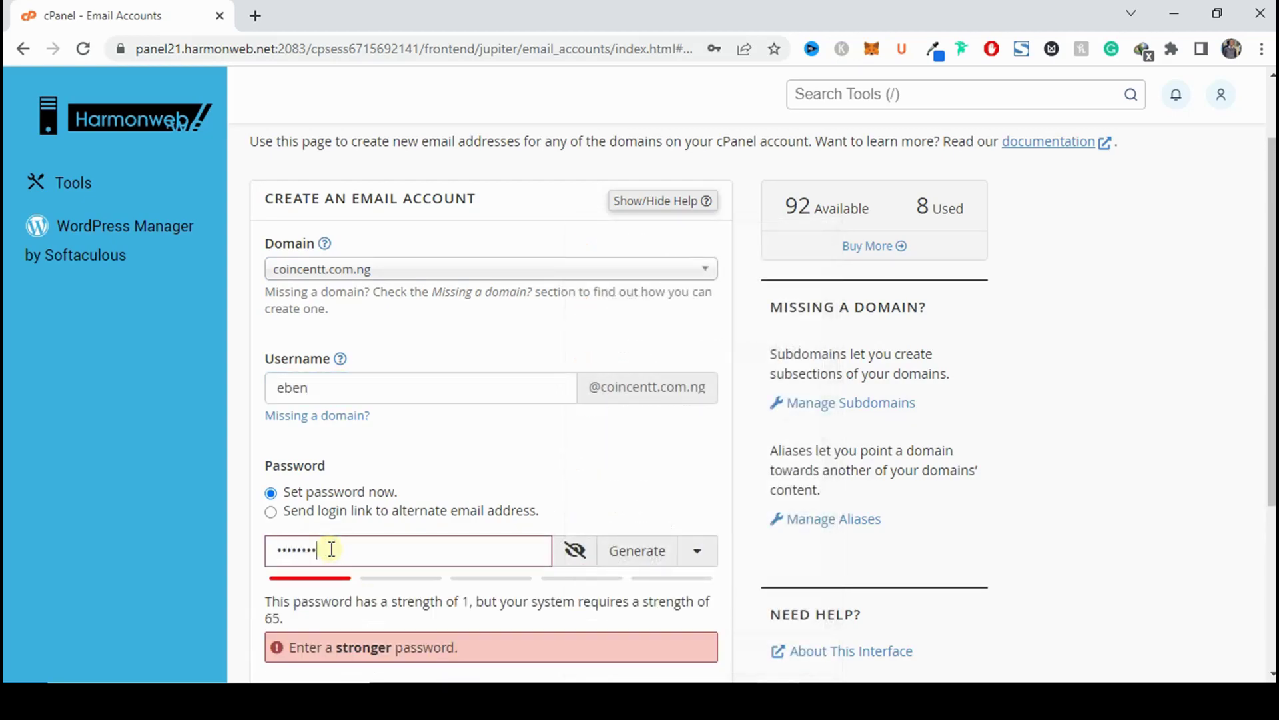
scroll(400, 486, "down", 3)
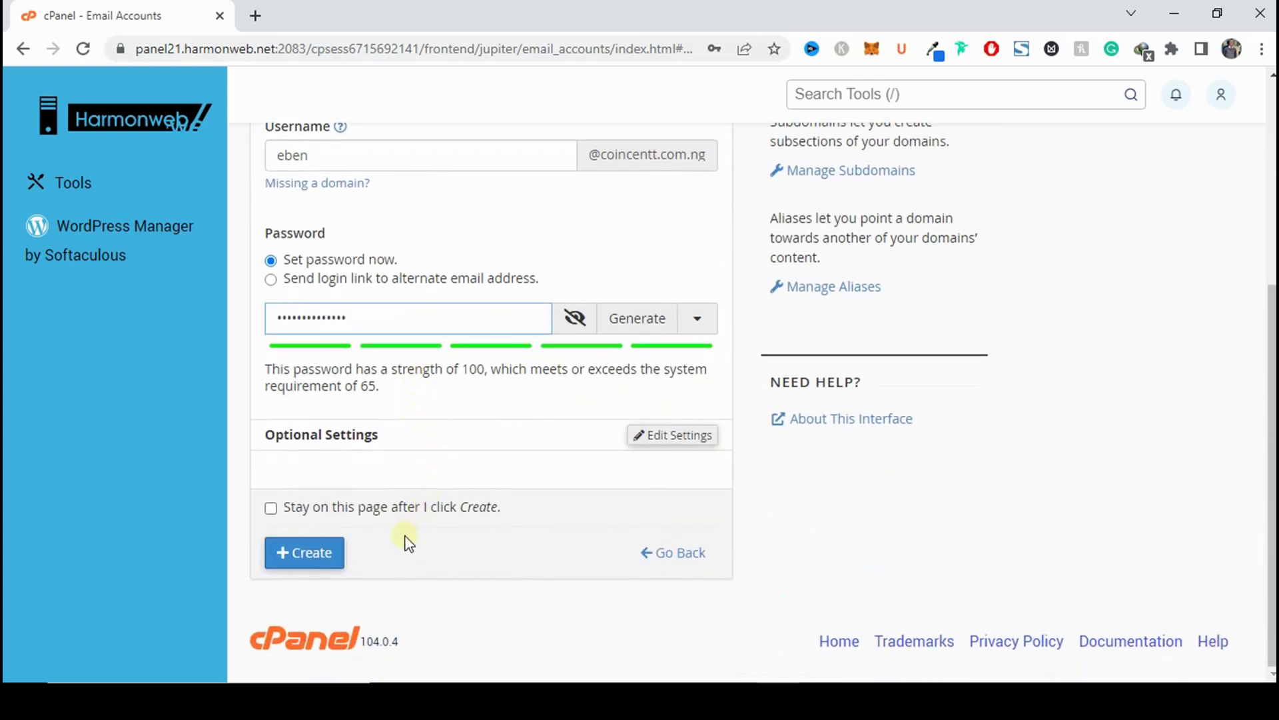
left_click(329, 557)
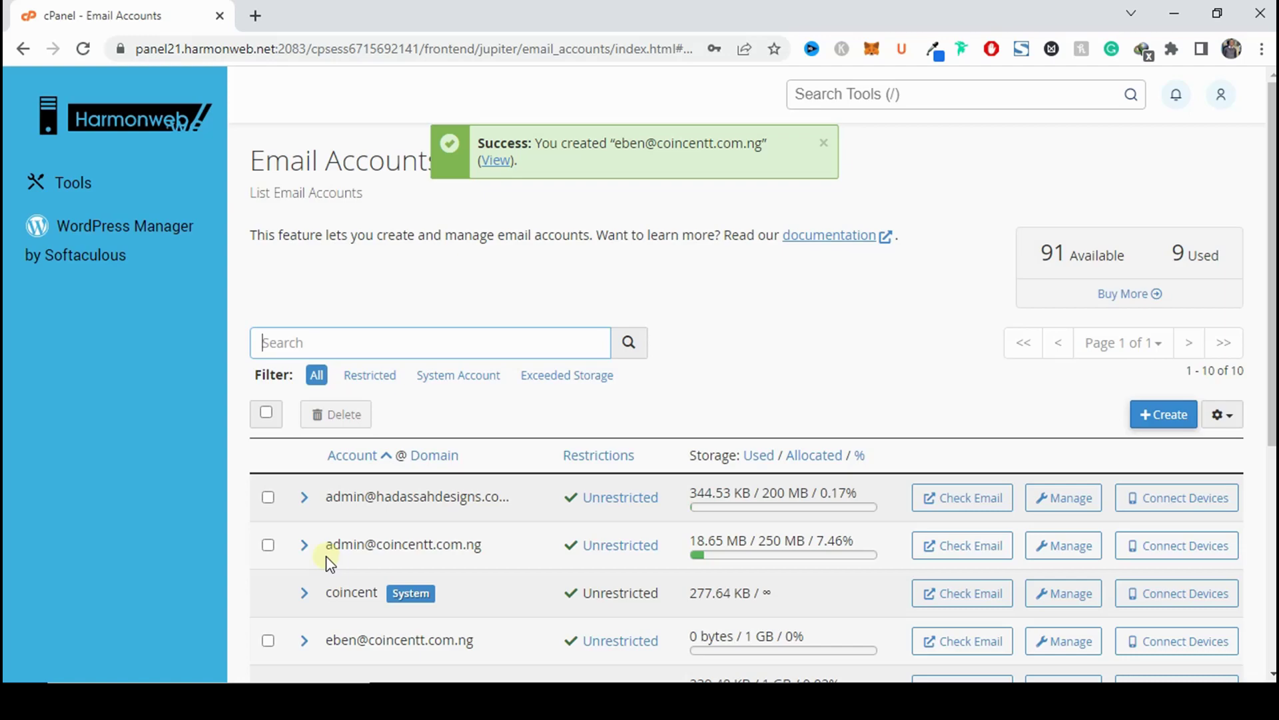
scroll(329, 545, "down", 3)
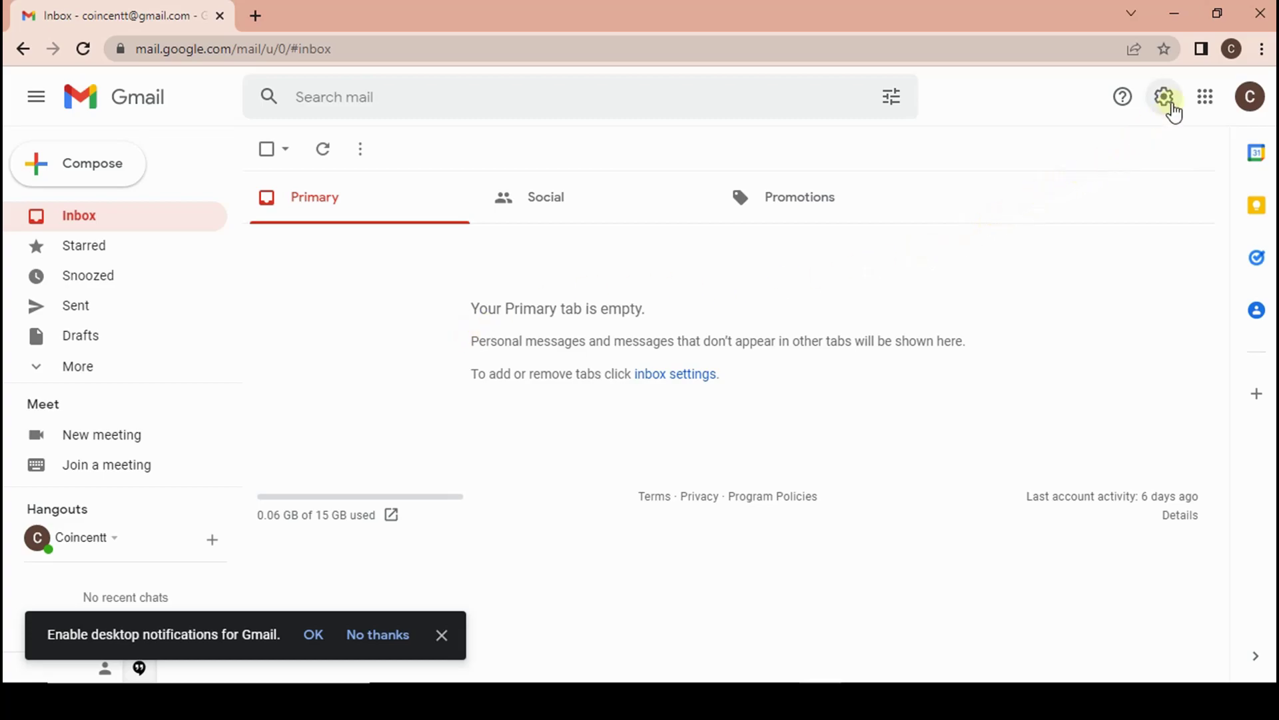
Show the Send mail as section on Gmail's Accounts and Import settings tab.
left_click(1172, 106)
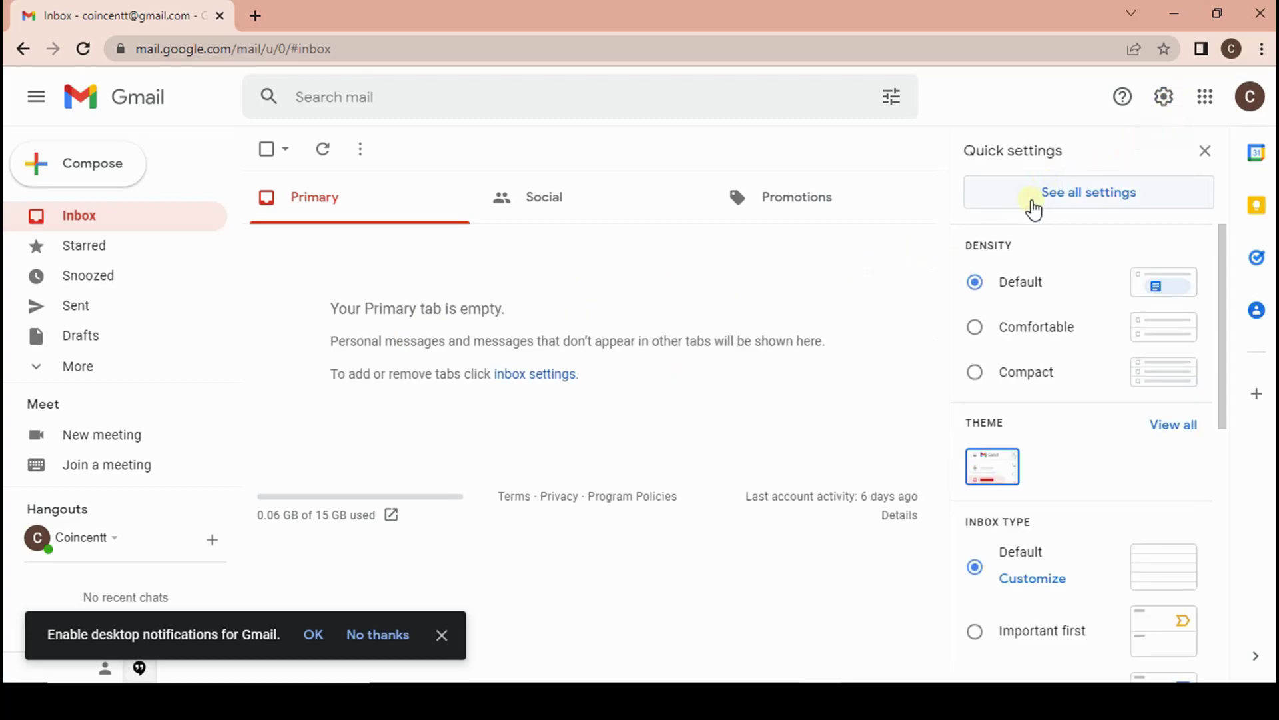
left_click(1071, 194)
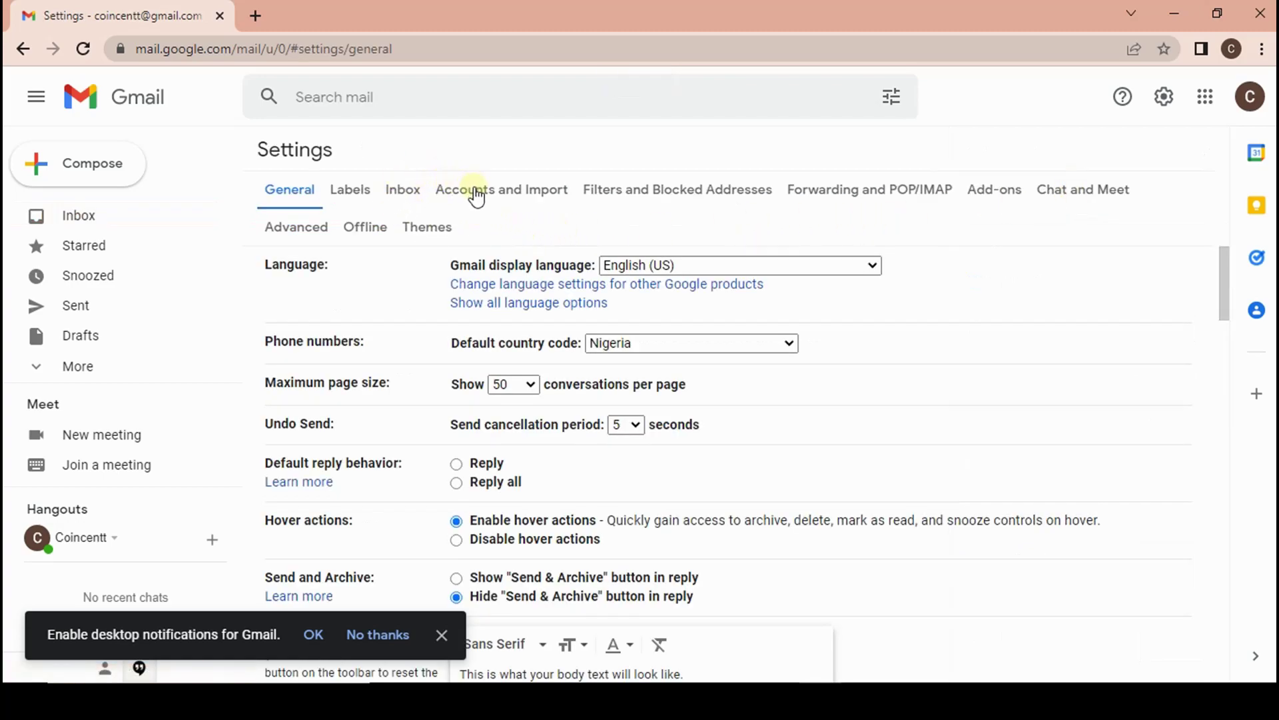
left_click(508, 189)
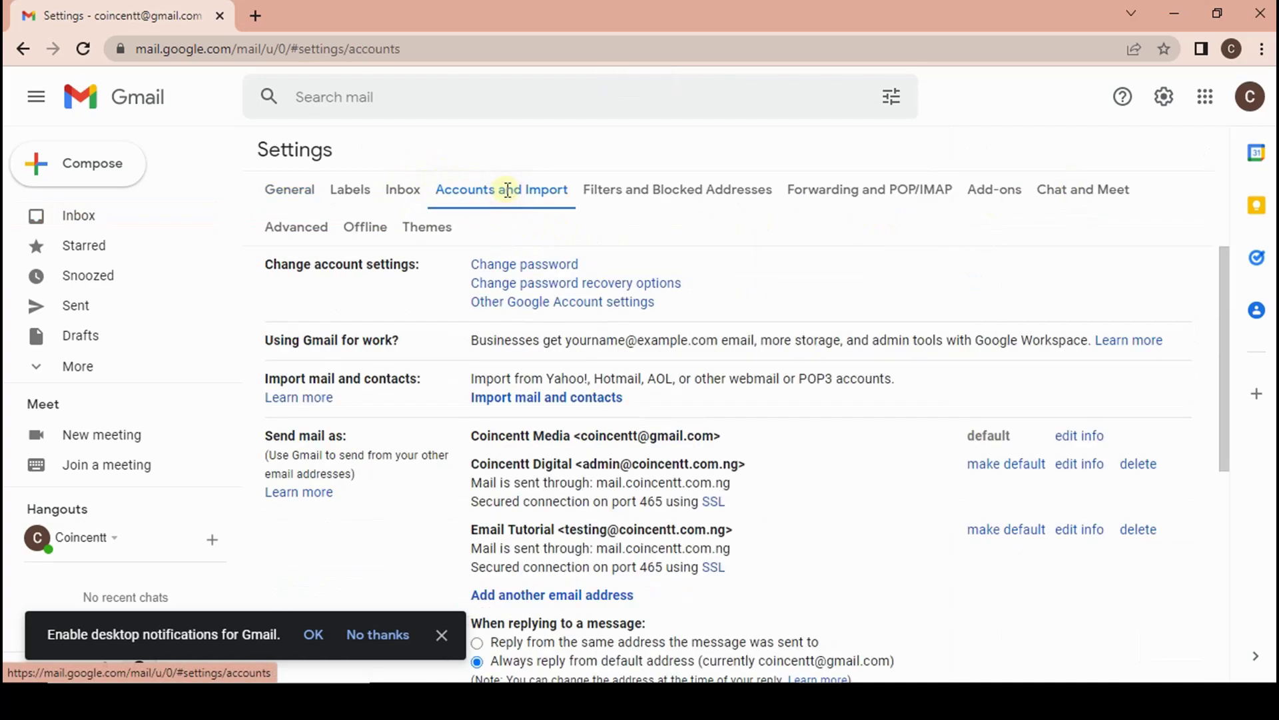
scroll(753, 389, "down", 3)
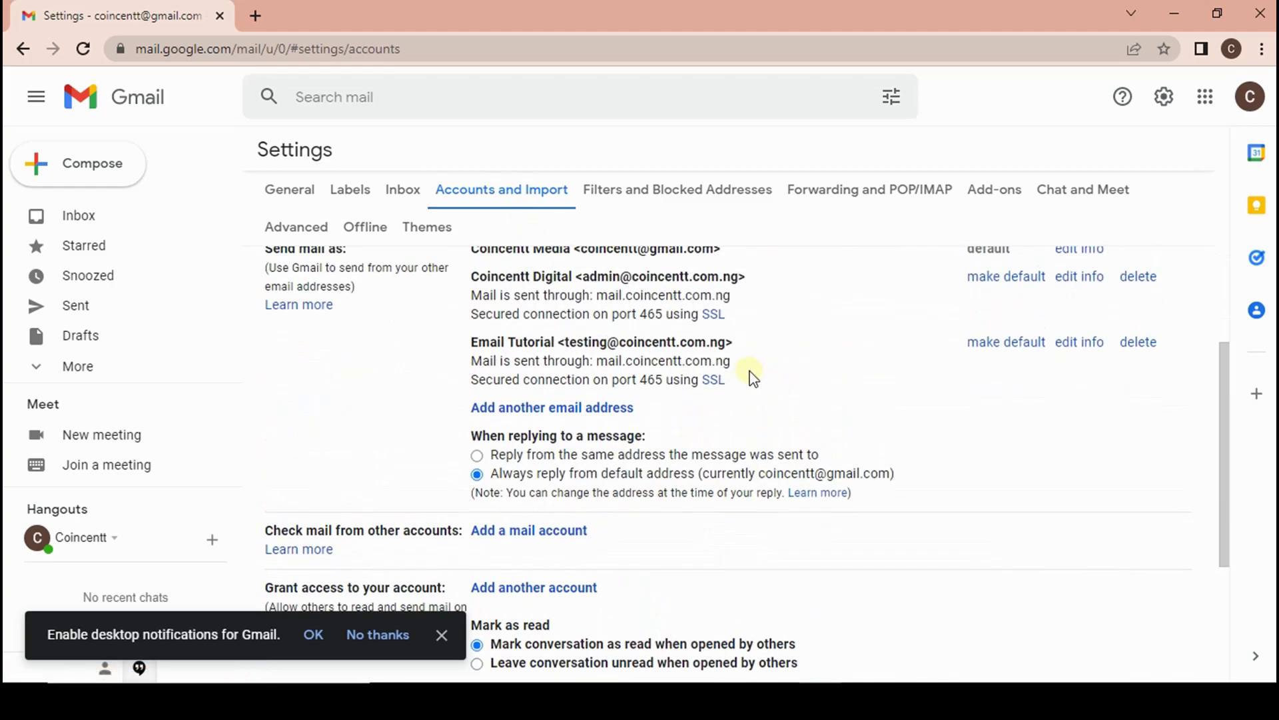
scroll(366, 362, "up", 2)
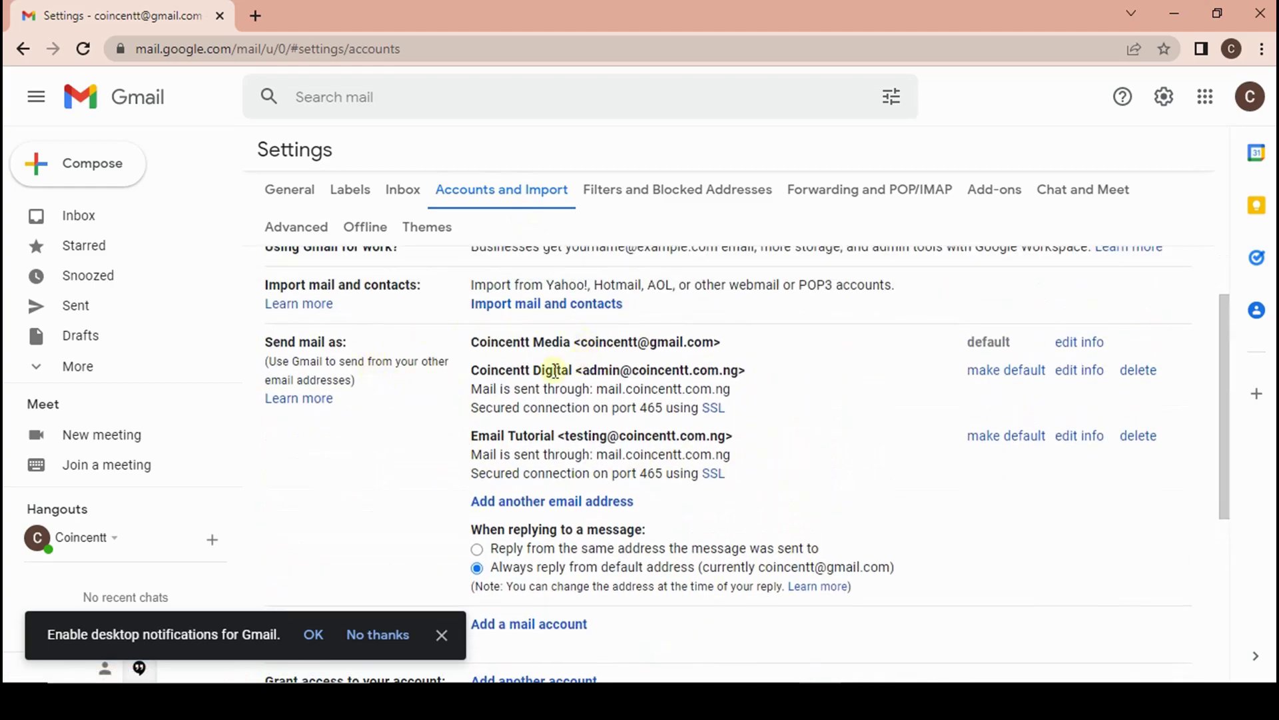
left_click_drag(264, 347, 342, 340)
left_click(366, 340)
Start adding a Send mail as address and set the sender name to Eben.
left_click(581, 502)
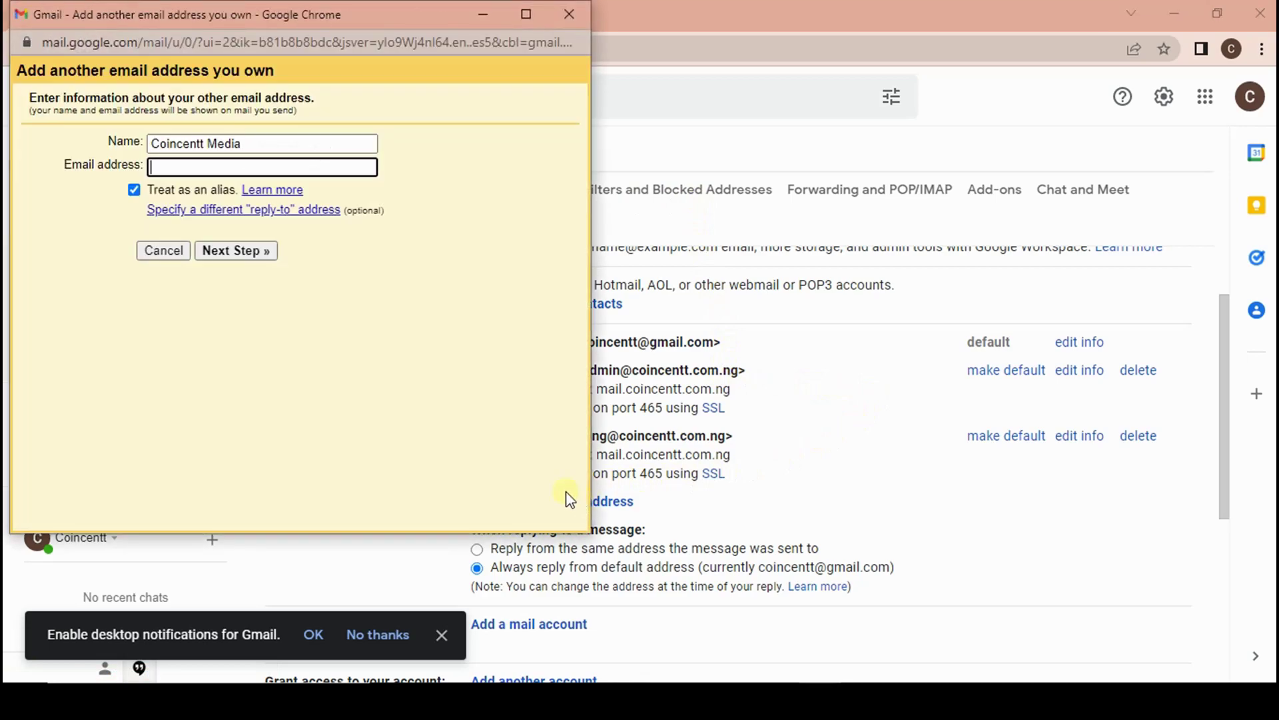
triple_click(217, 144)
left_click_drag(221, 15, 590, 68)
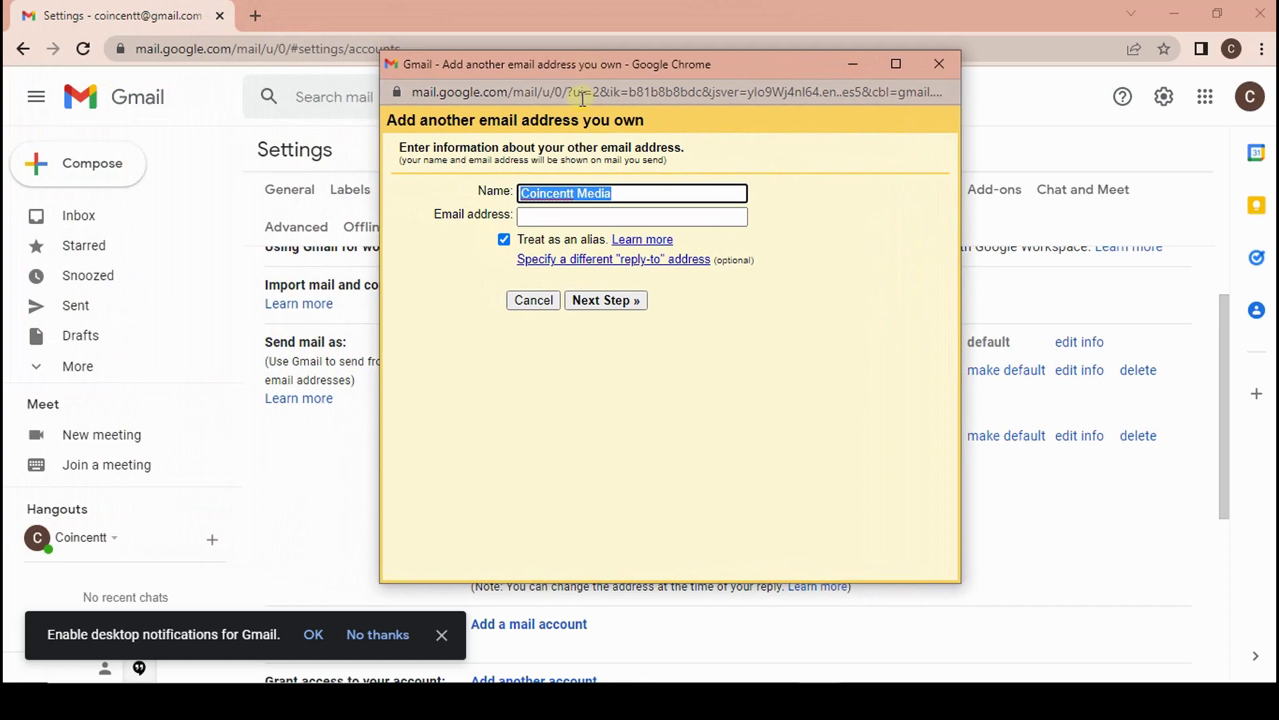
type("Eben")
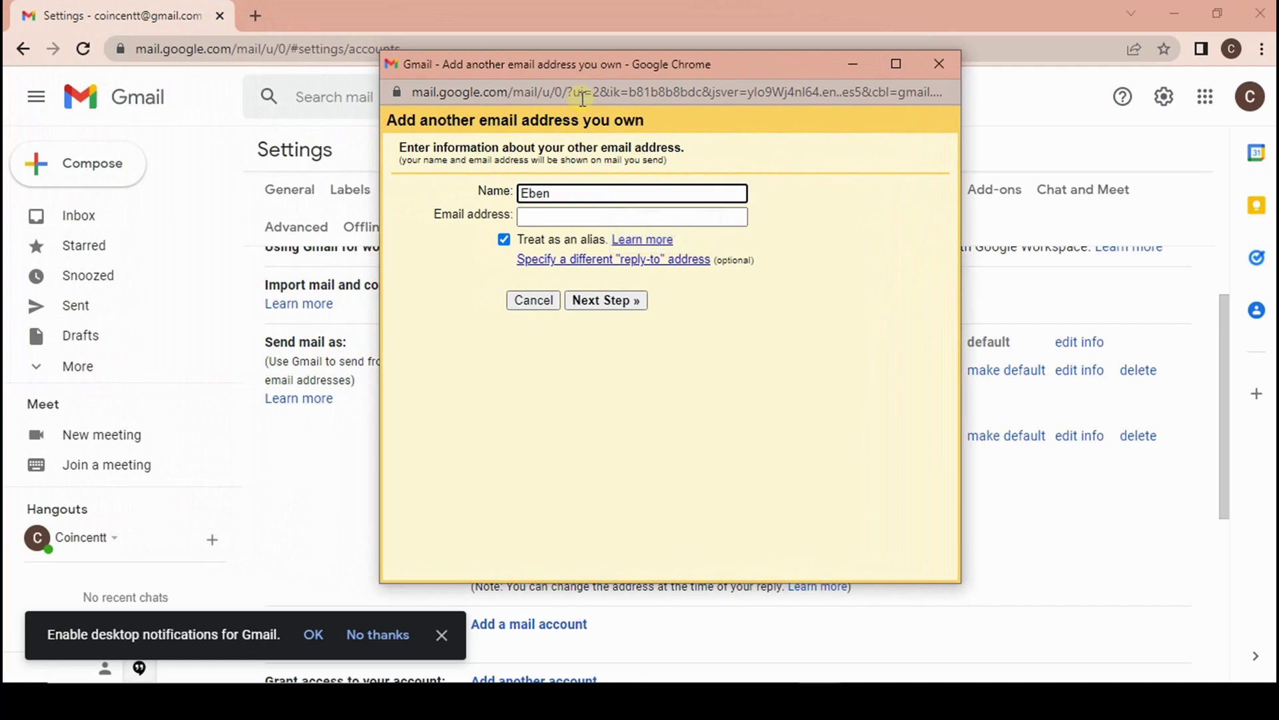
left_click(569, 217)
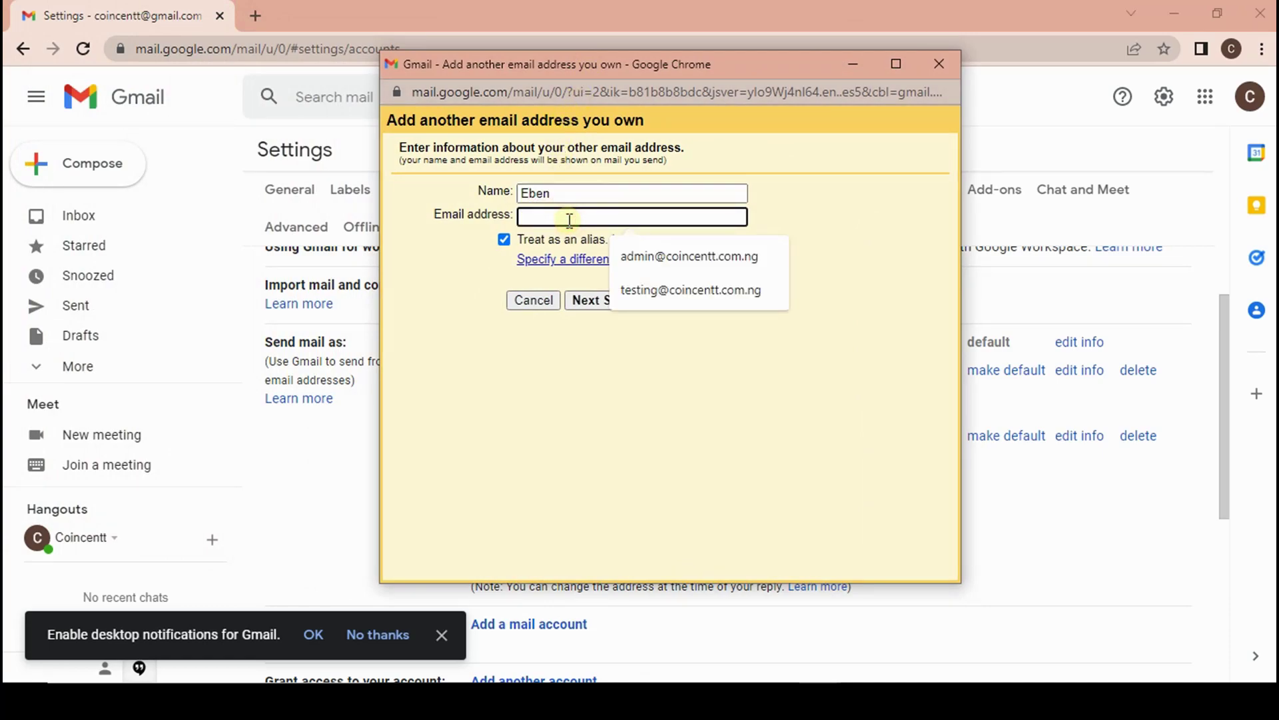
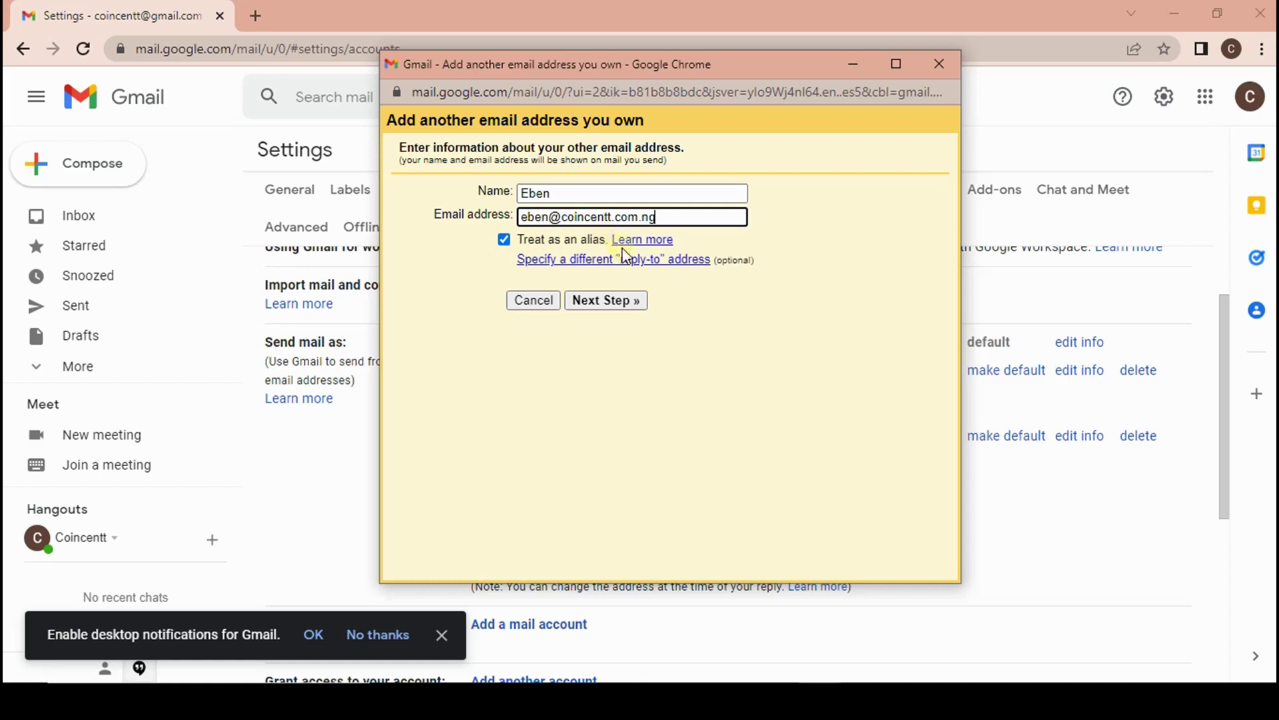
left_click(632, 307)
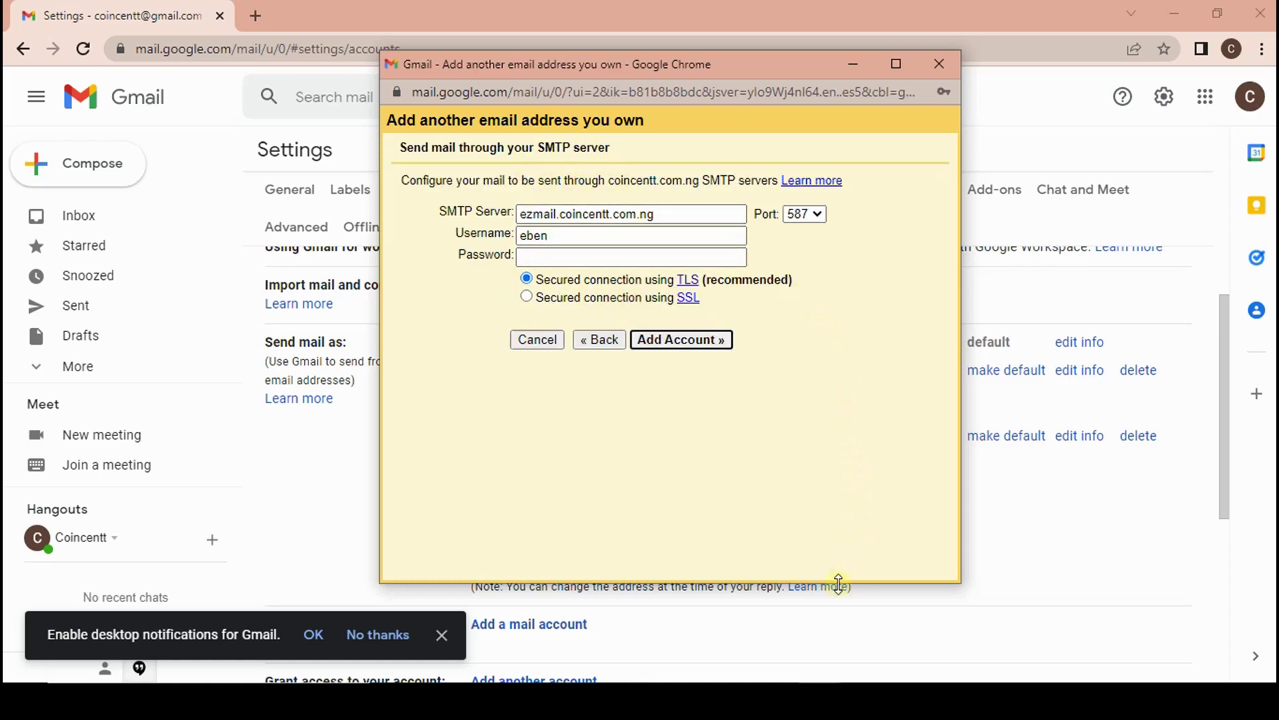
left_click(764, 582)
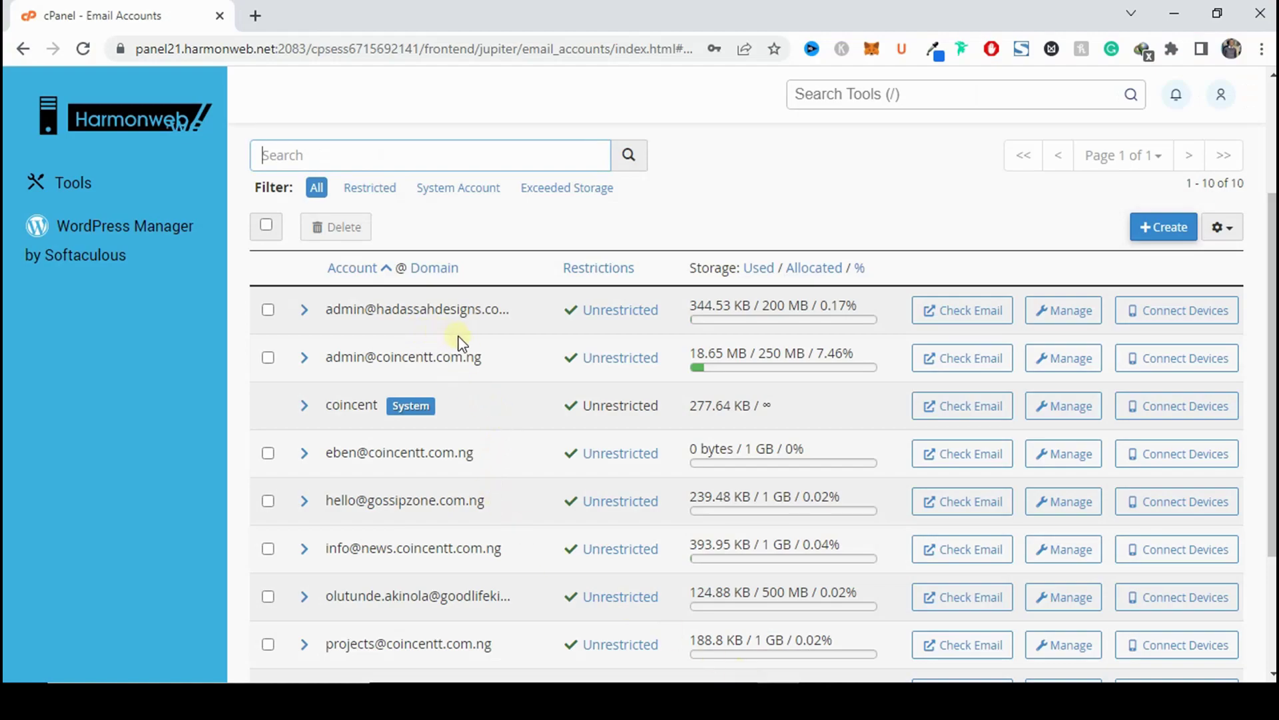
Open the new account's Roundcube webmail, with the inbox opening automatically at login.
scroll(463, 418, "down", 3)
scroll(445, 551, "up", 2)
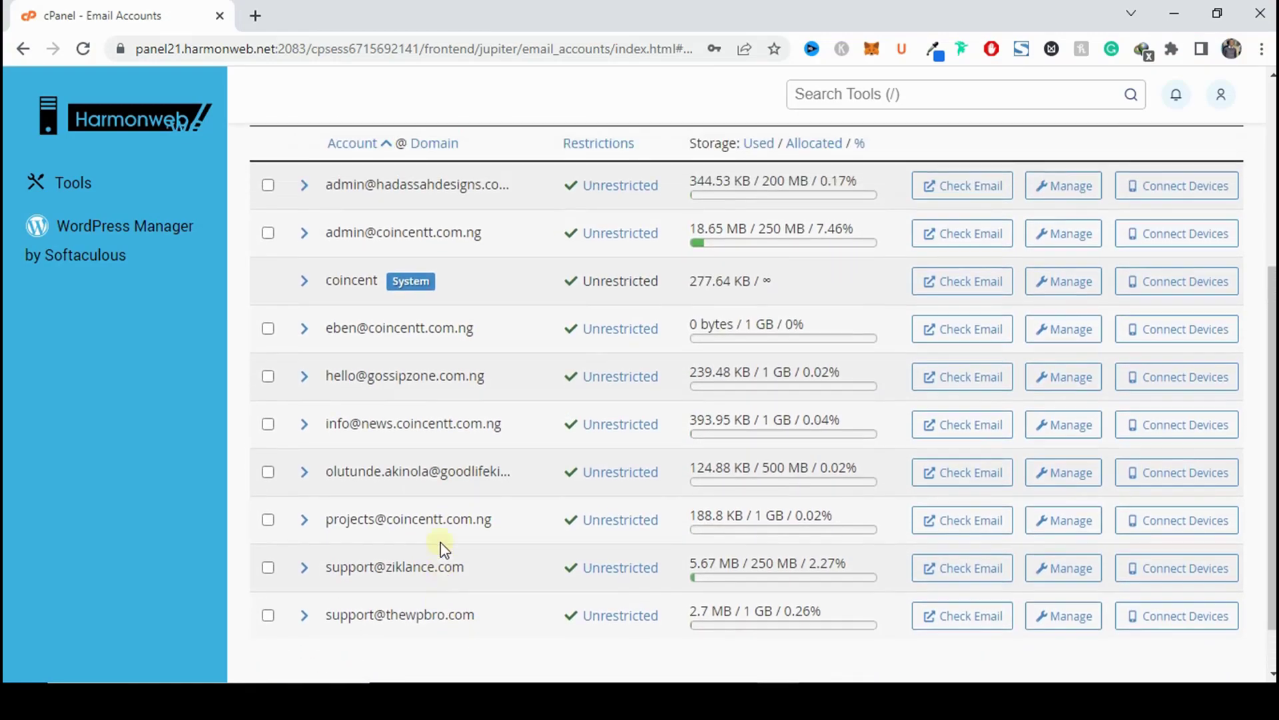
left_click(946, 367)
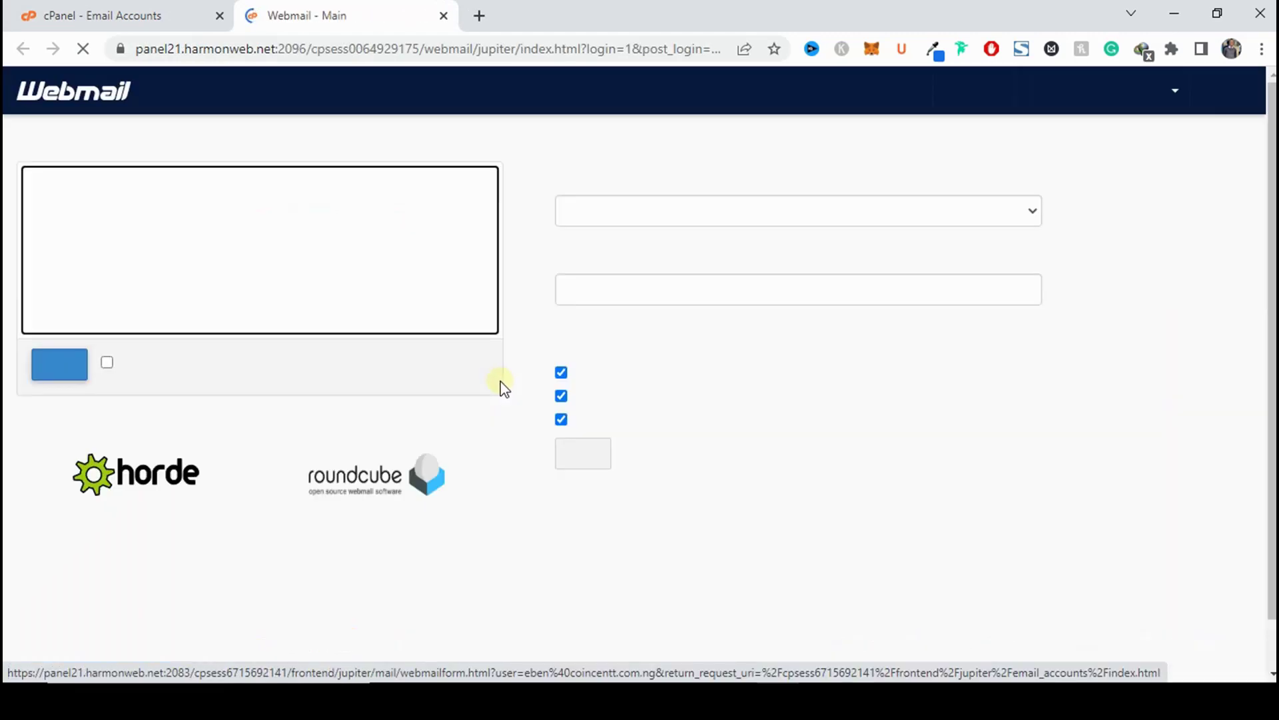
left_click(108, 362)
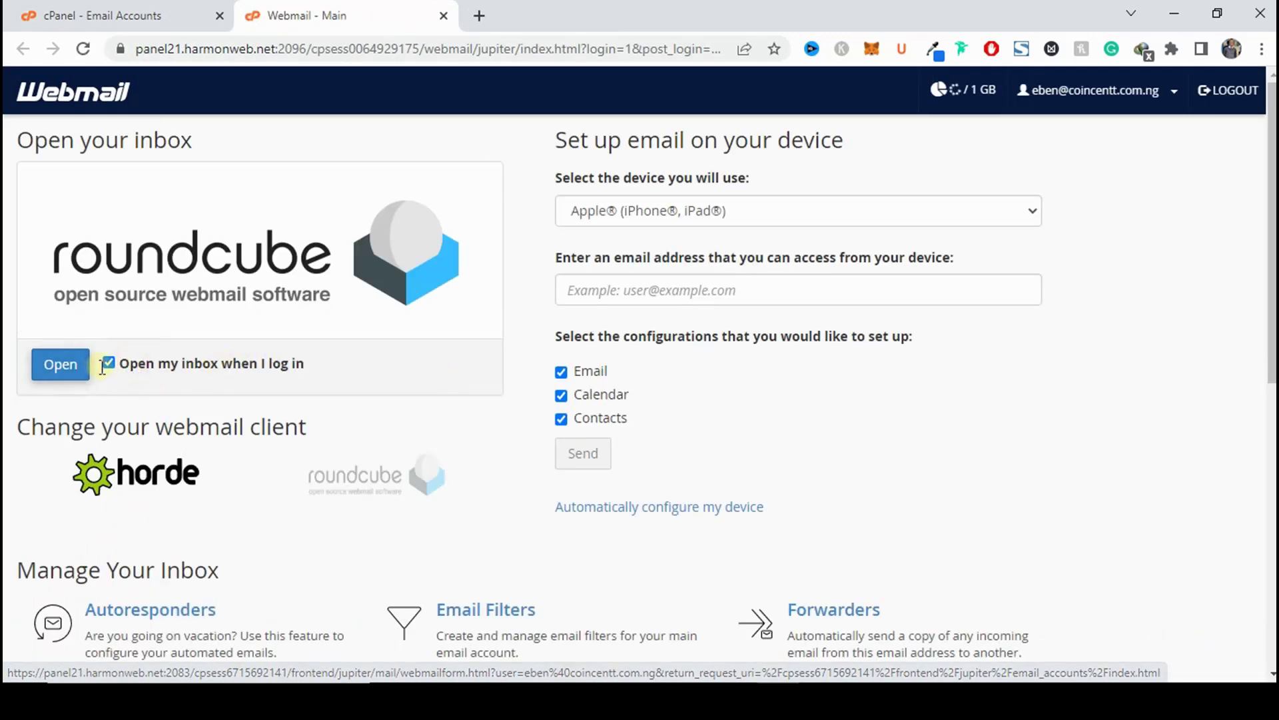
left_click(59, 363)
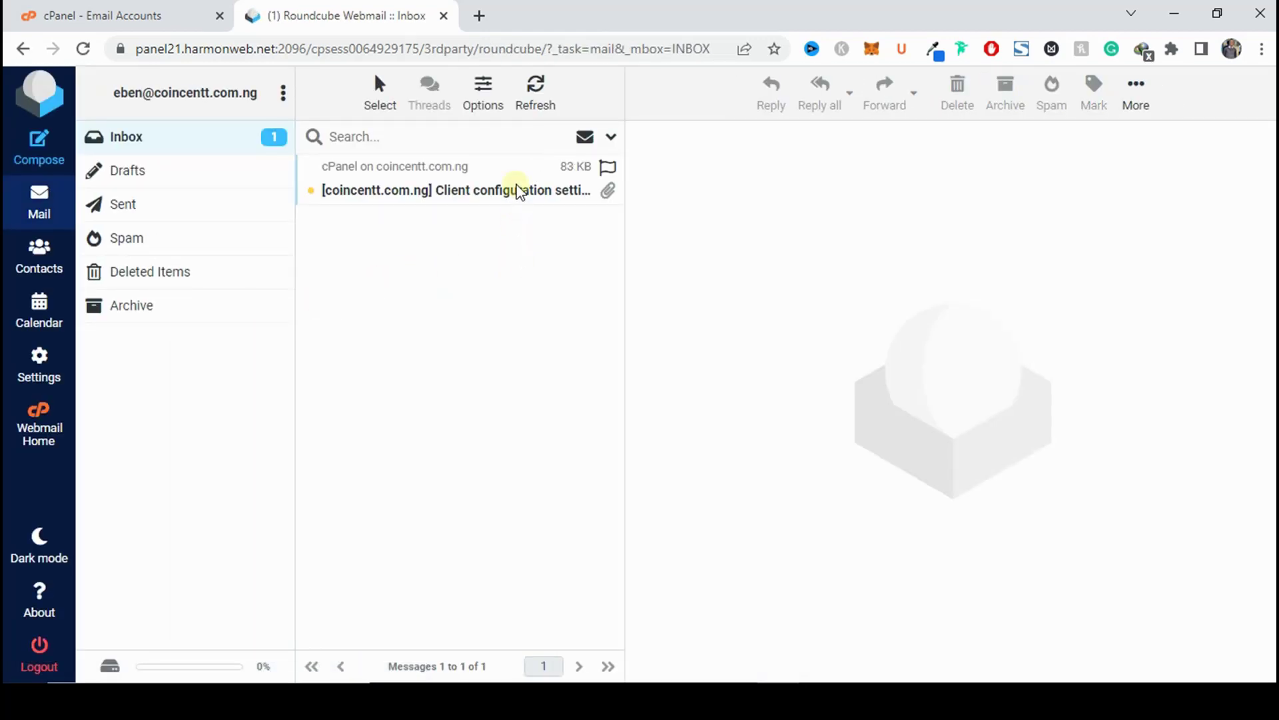
Copy the full account address from the client configuration email into Gmail's SMTP Username field.
left_click(517, 190)
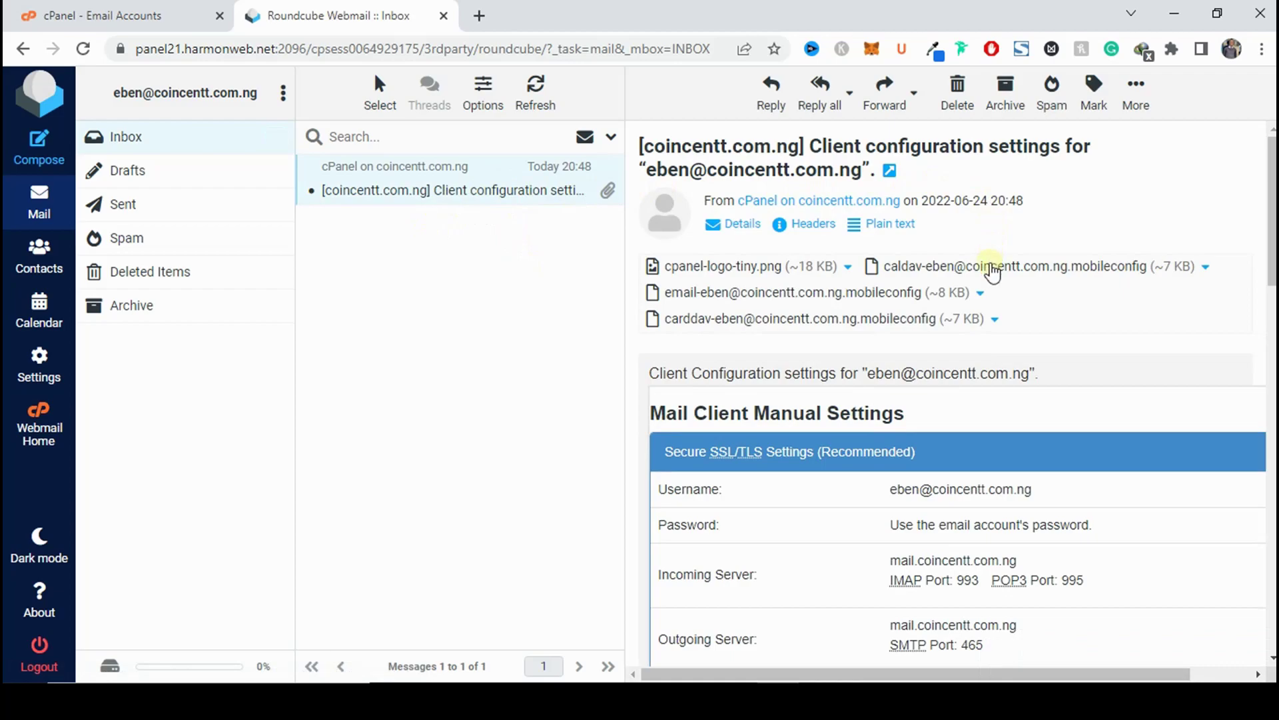
scroll(991, 274, "down", 4)
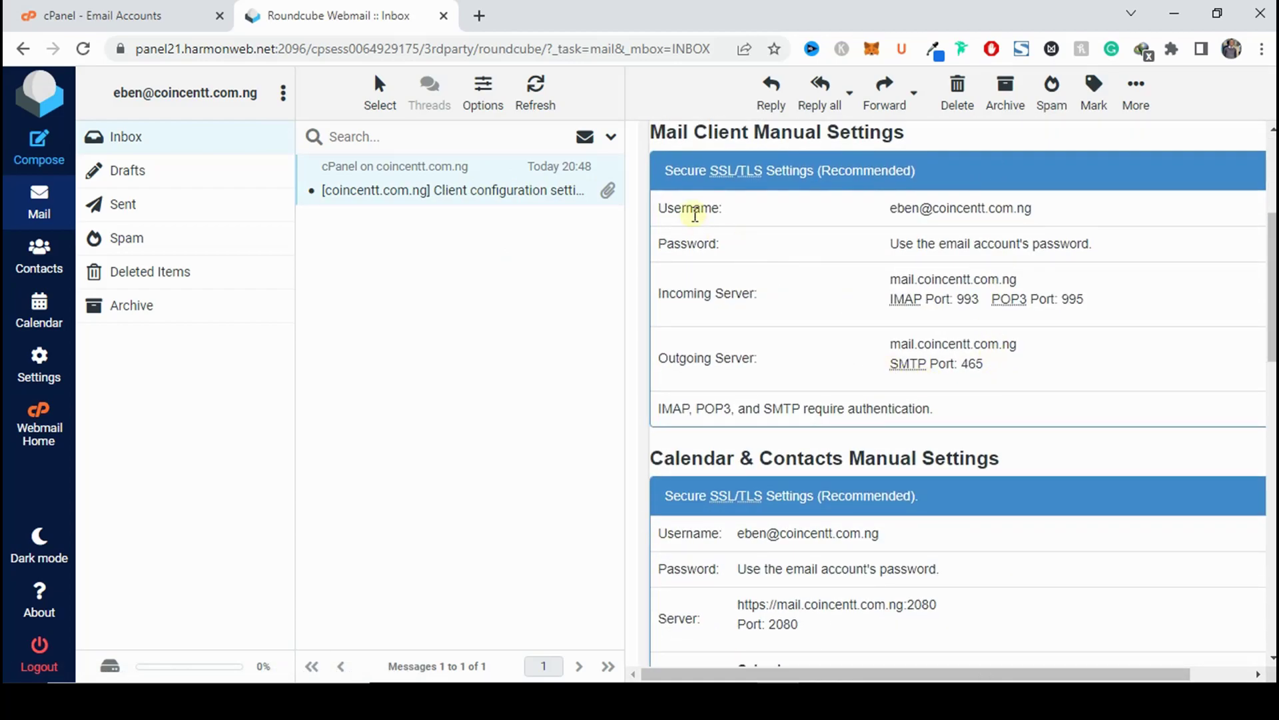
double_click(905, 208)
triple_click(905, 208)
key("ctrl+c")
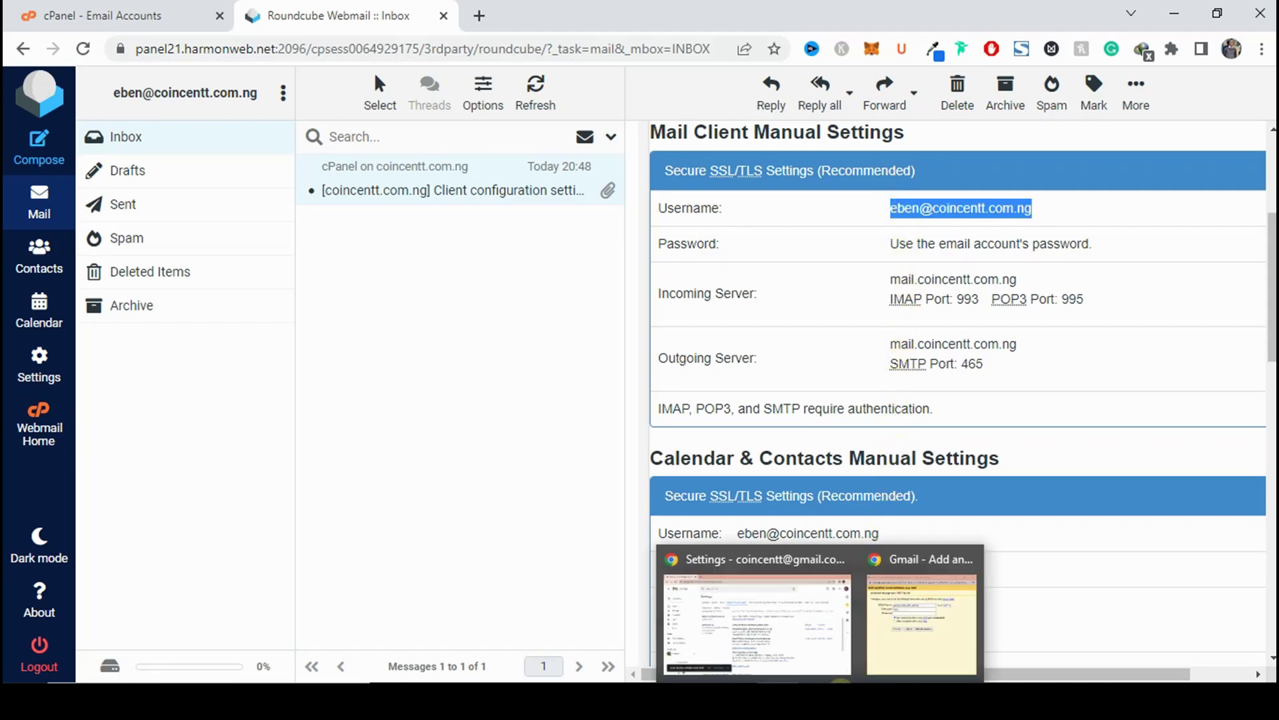
left_click(892, 631)
double_click(611, 215)
key("ctrl+v")
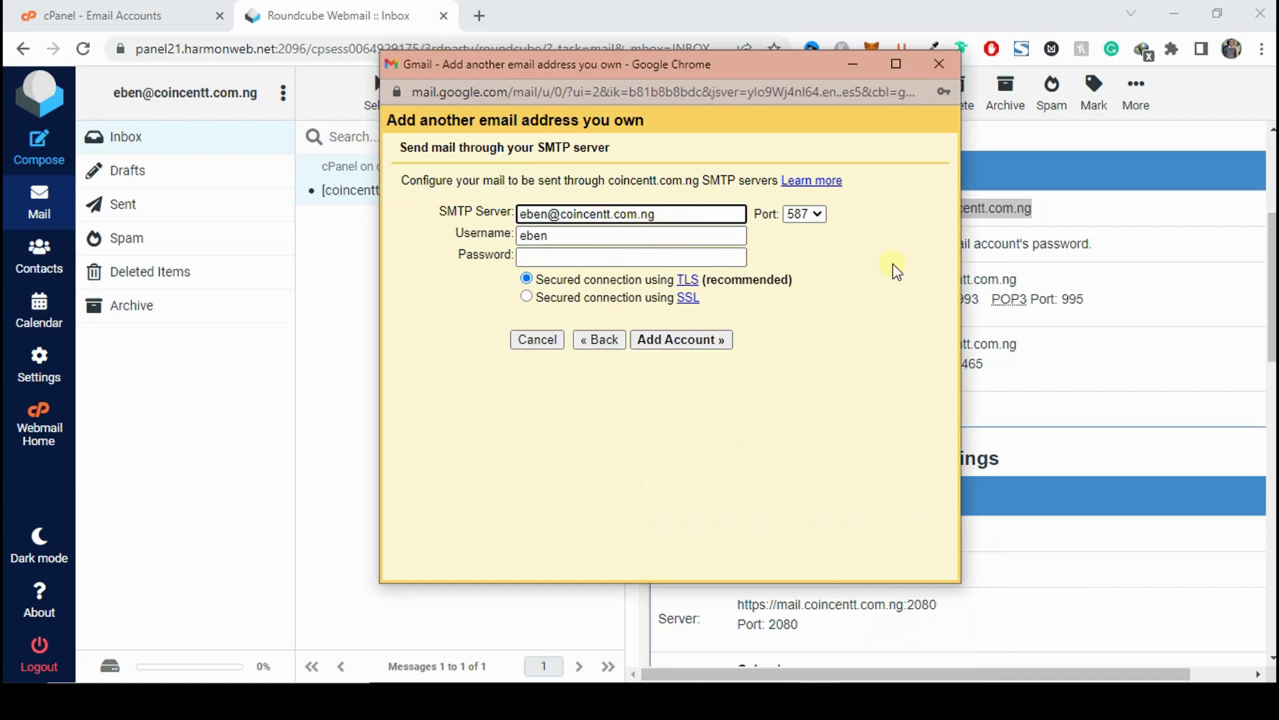
double_click(571, 233)
key("ctrl+v")
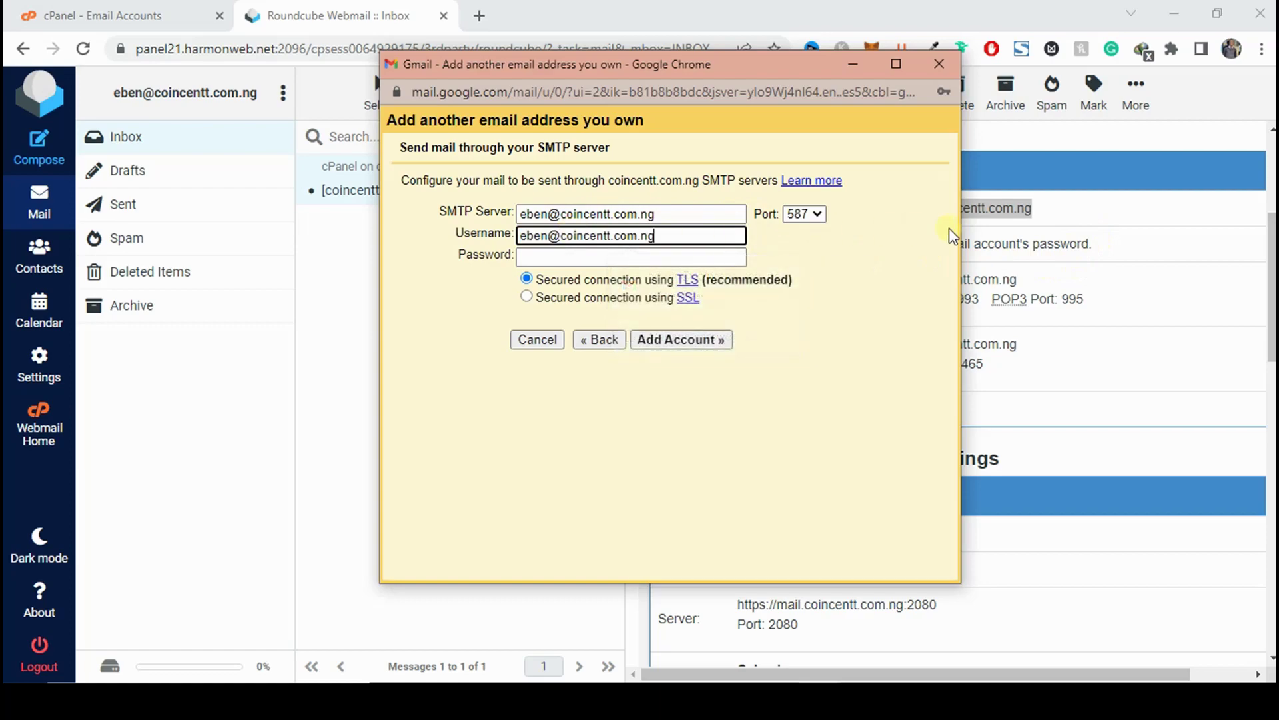
Copy the mail server name from the configuration email for Gmail's SMTP Server field.
left_click(1120, 238)
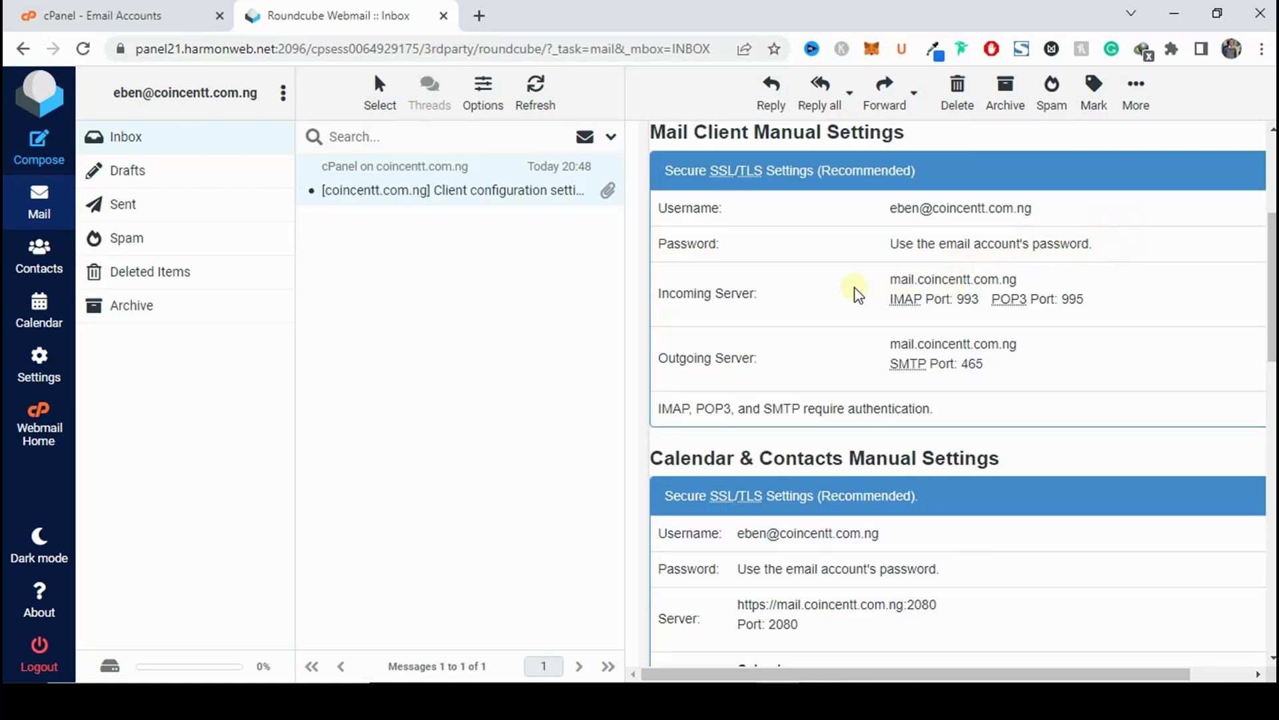
scroll(860, 293, "up", 1)
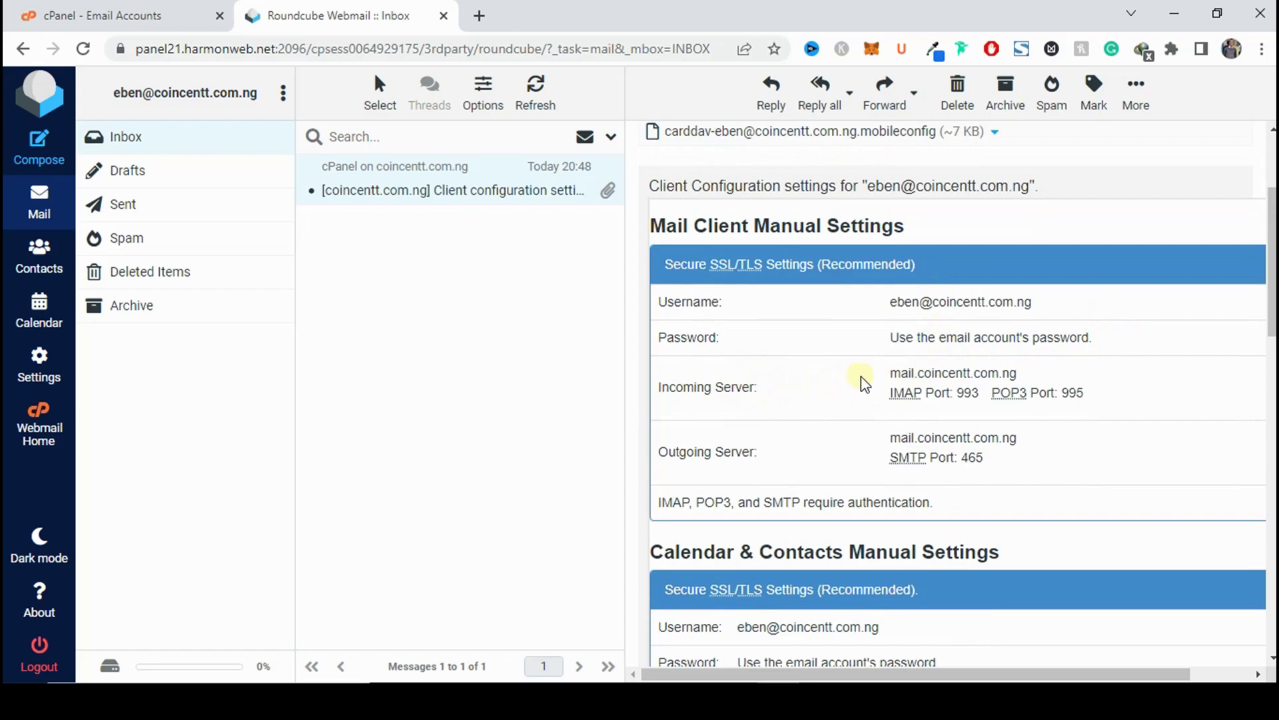
double_click(904, 372)
key("ctrl+c")
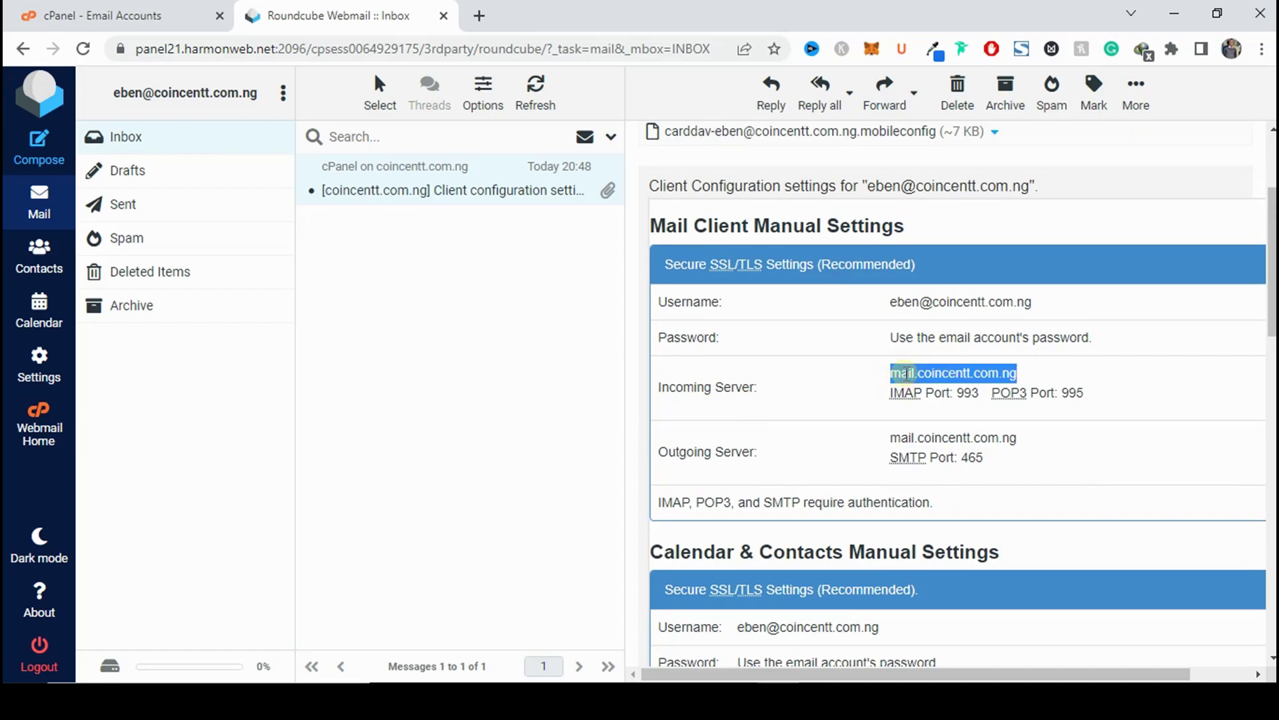
mouse_move(829, 673)
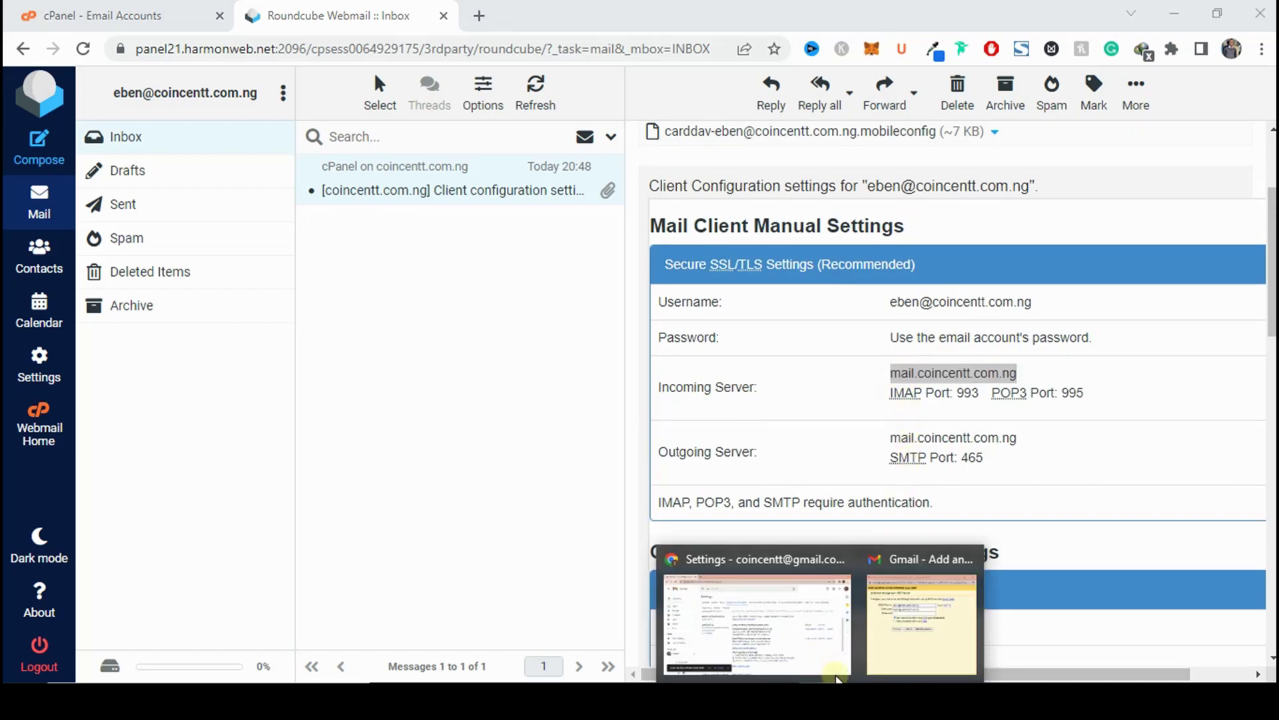
left_click(875, 630)
double_click(582, 236)
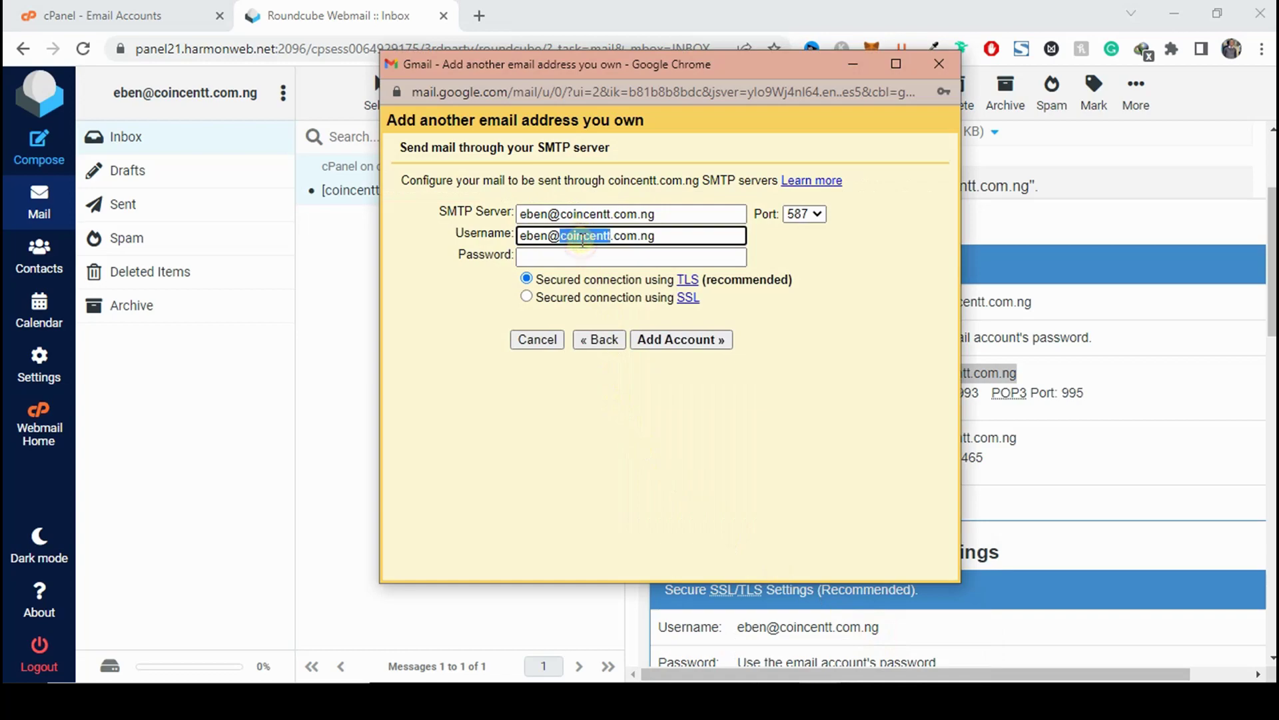
Enter SMTP server mail.coincentt.com.ng, the account password, and port 465.
triple_click(582, 214)
key("ctrl+v")
left_click(659, 258)
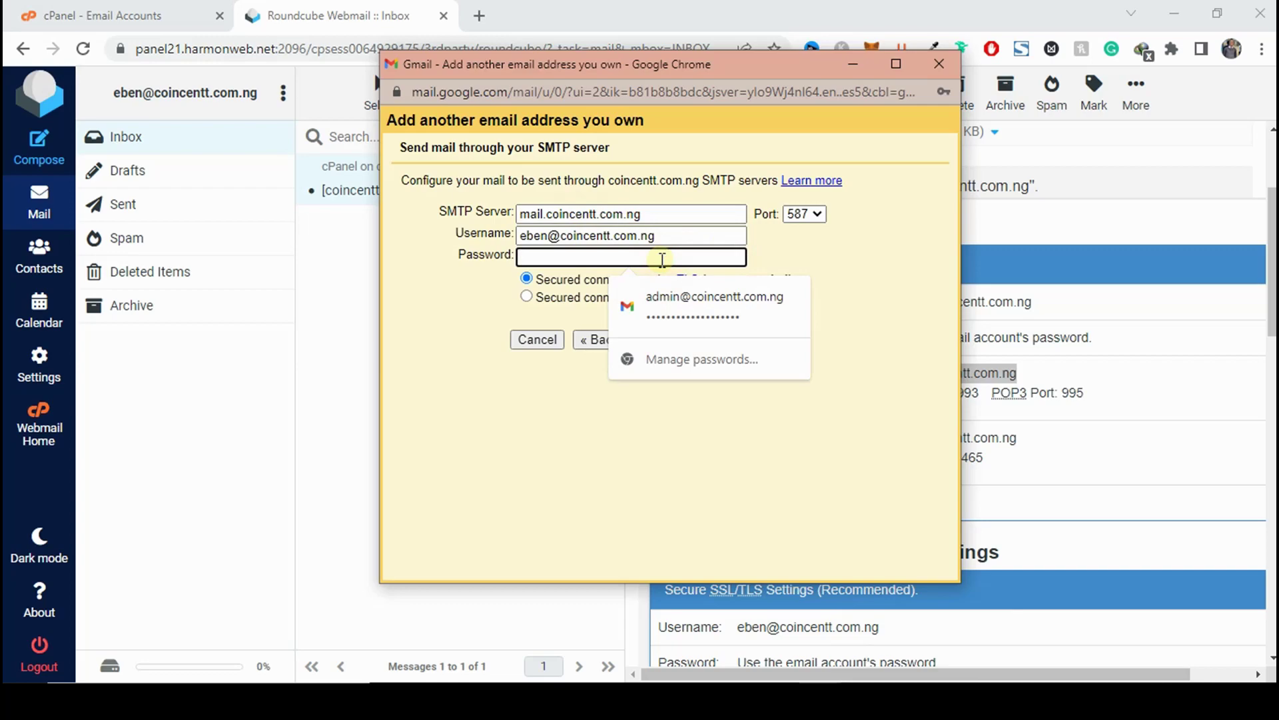
type("•••")
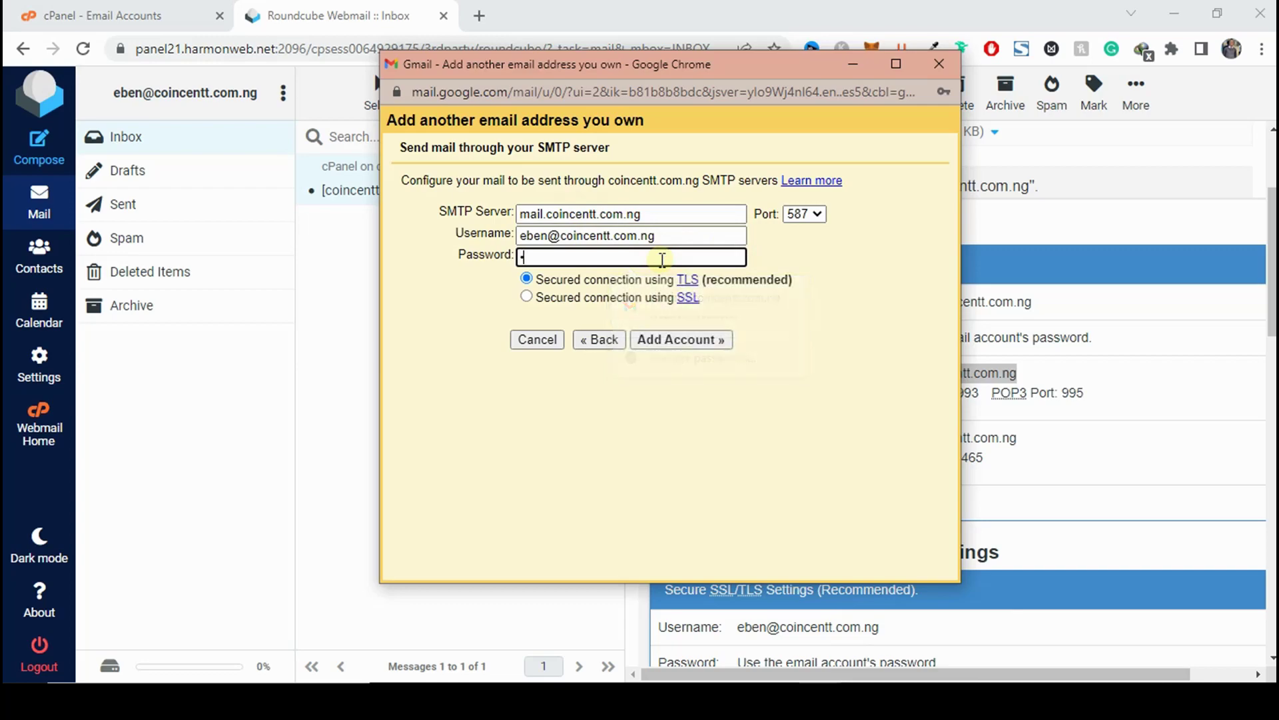
key("ctrl+v")
left_click(816, 215)
left_click(815, 252)
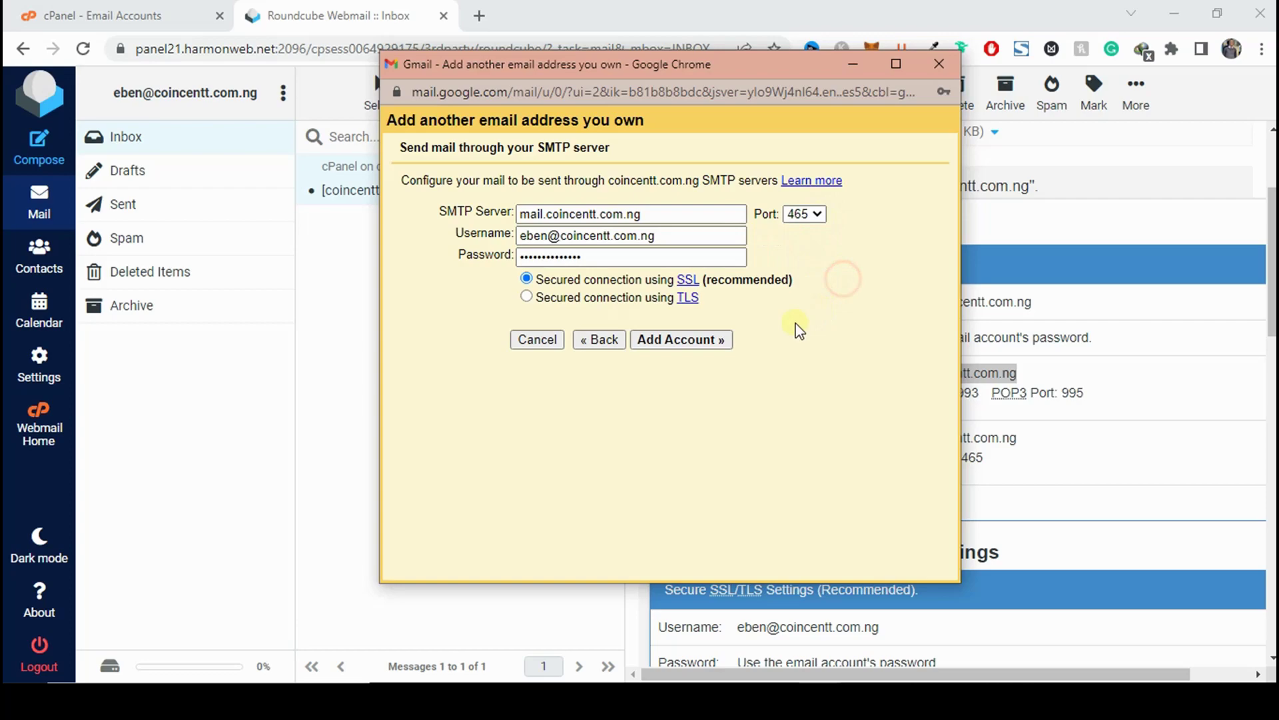
left_click(683, 341)
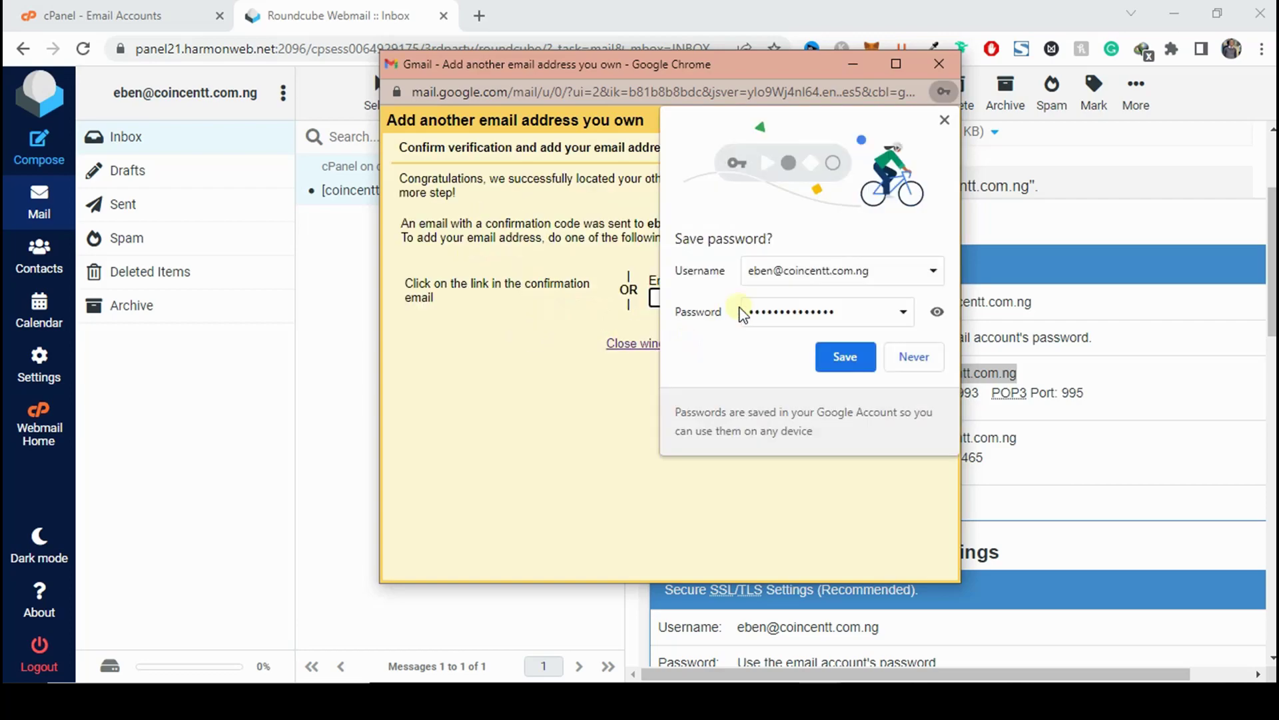
left_click(943, 91)
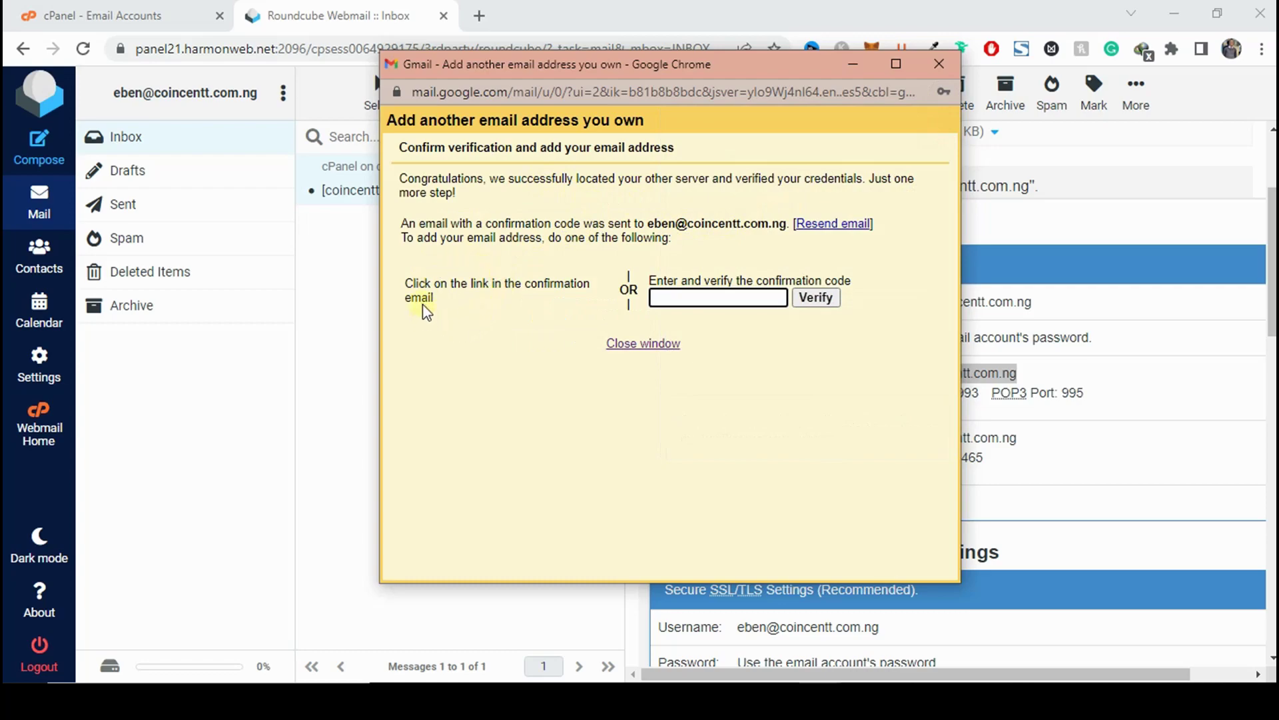
left_click(357, 317)
left_click(541, 105)
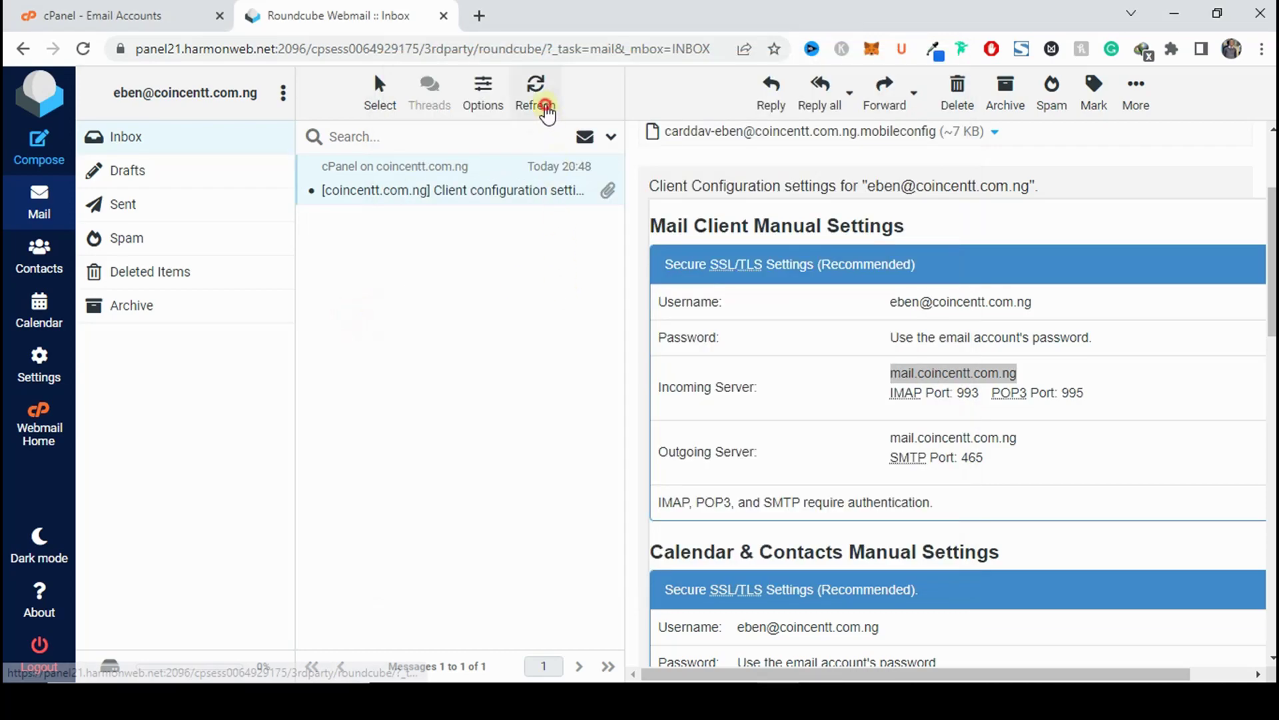
Verify the address in Gmail using the code from the Gmail Confirmation email.
left_click(451, 176)
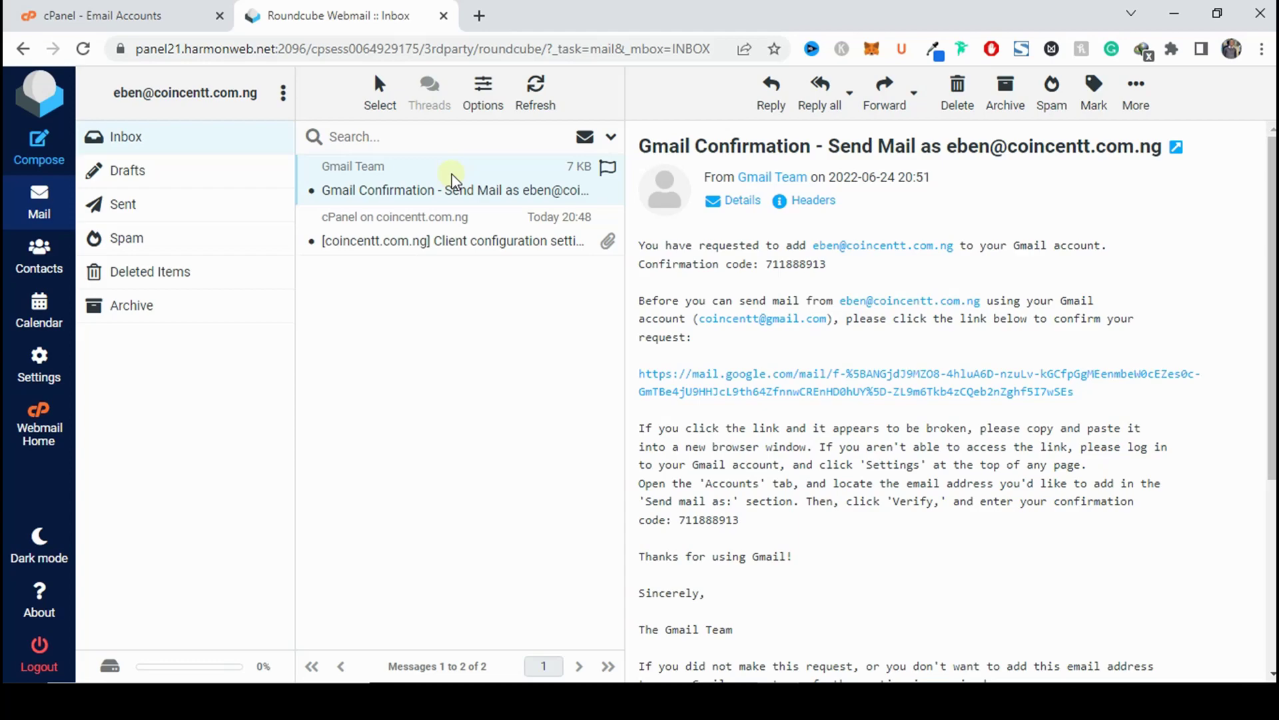
double_click(790, 263)
key("ctrl+c")
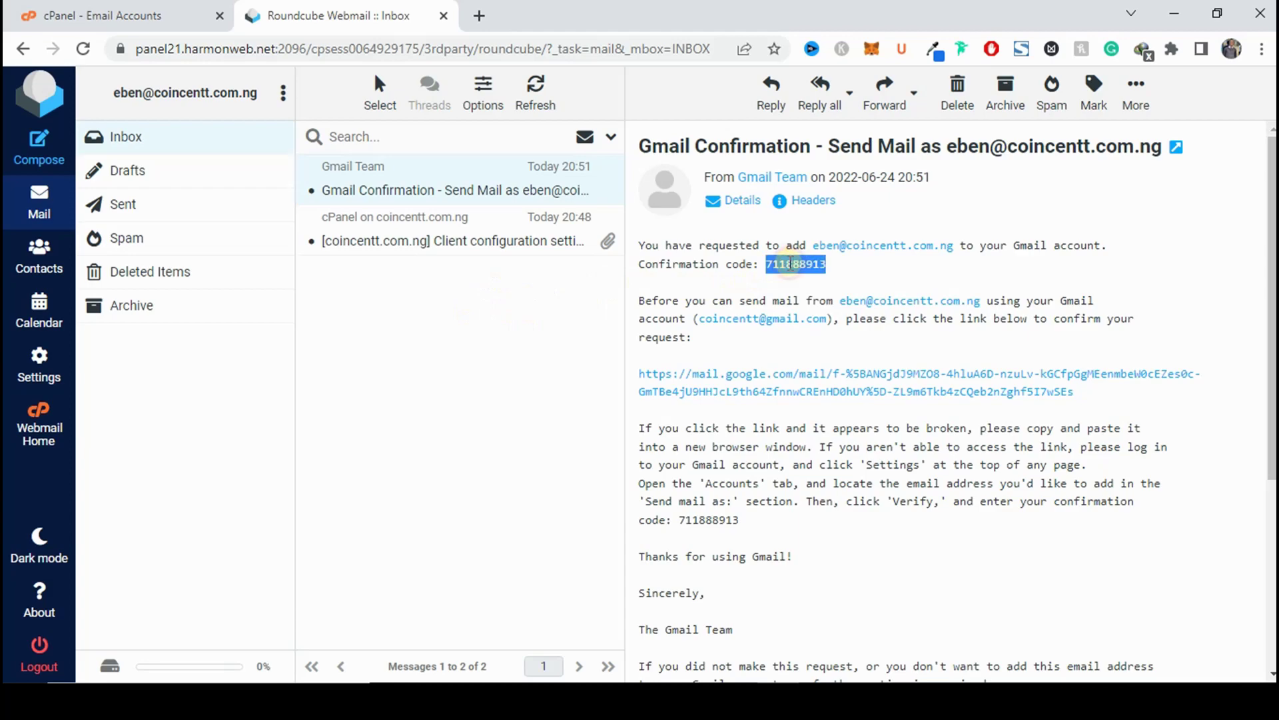
left_click(820, 699)
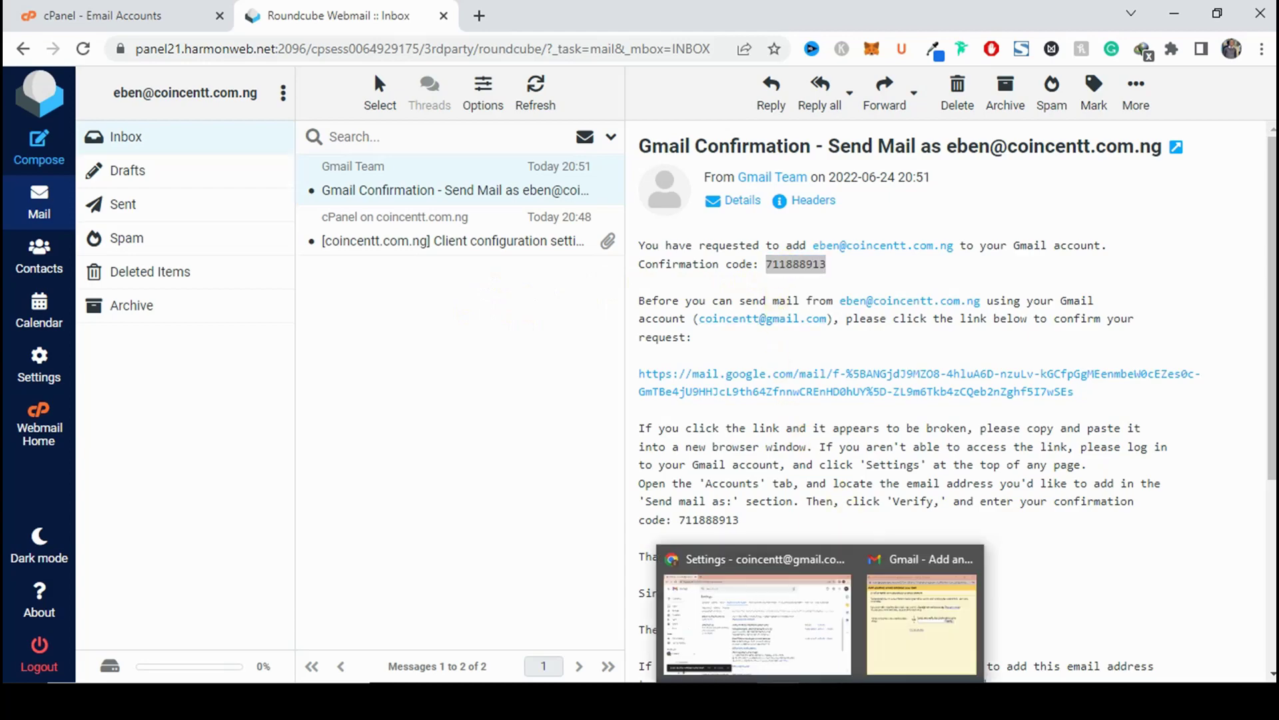
left_click(885, 652)
left_click(701, 299)
key("ctrl+v")
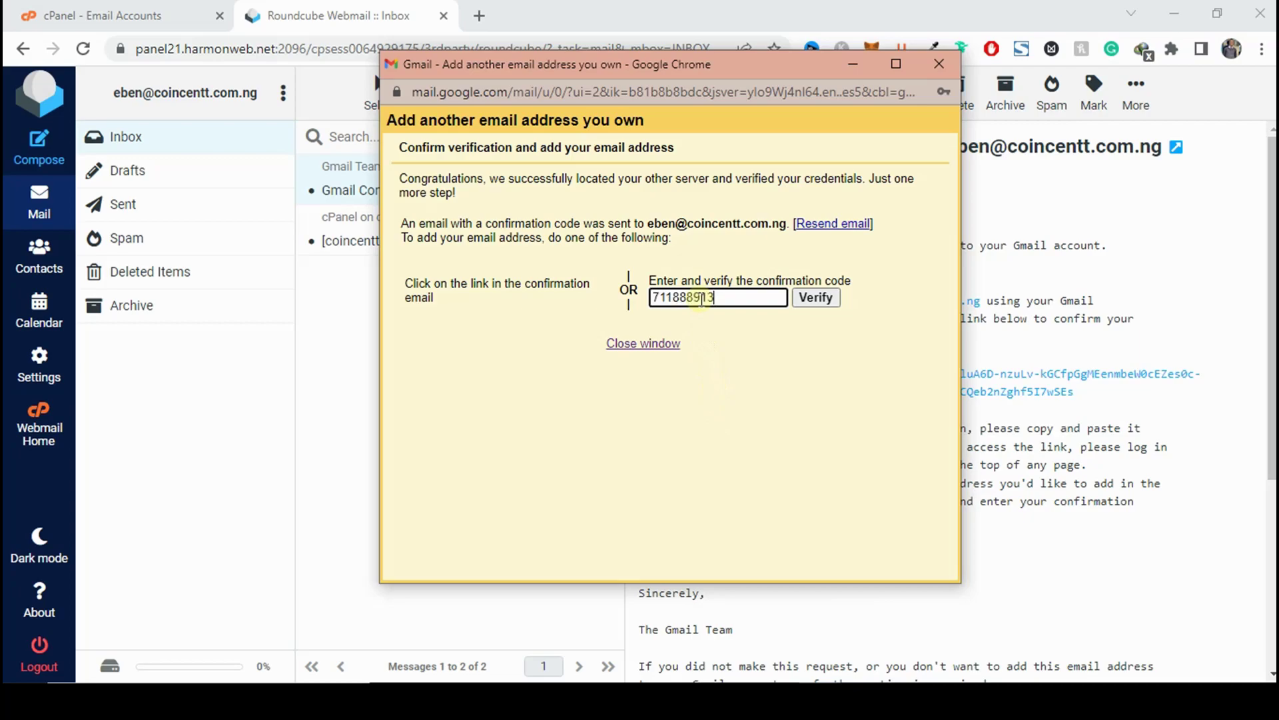
left_click(803, 303)
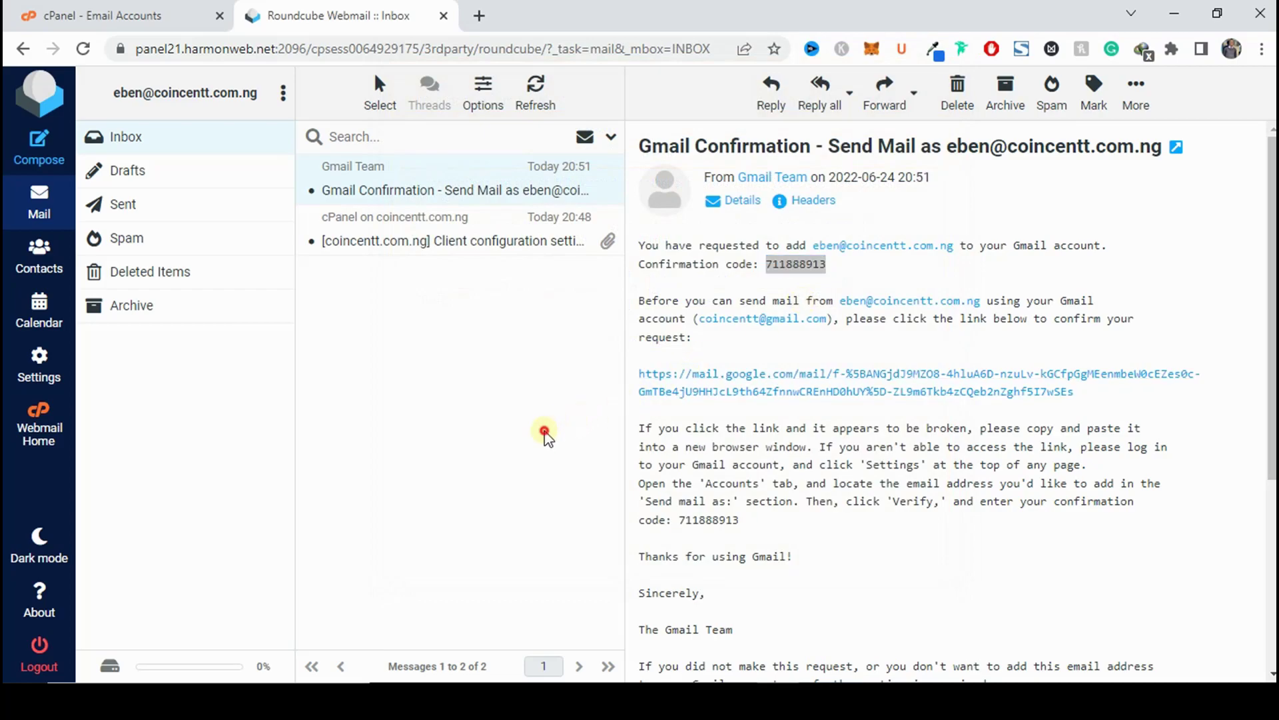
Confirm the coincentt.com.ng address now appears in Gmail's Send mail as list.
mouse_move(820, 700)
left_click(820, 620)
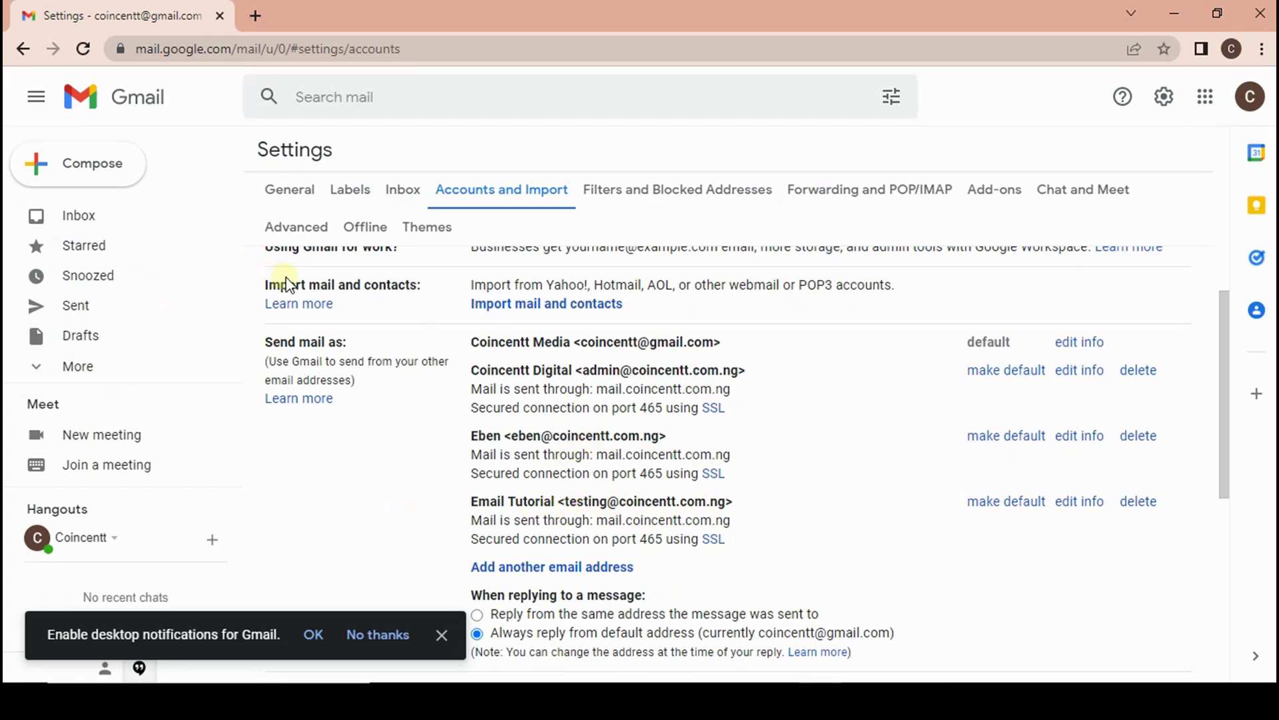
left_click_drag(519, 436, 600, 436)
left_click(392, 465)
Compose a test message with the coincentt.com.ng address as sender, then discard the draft.
left_click(50, 174)
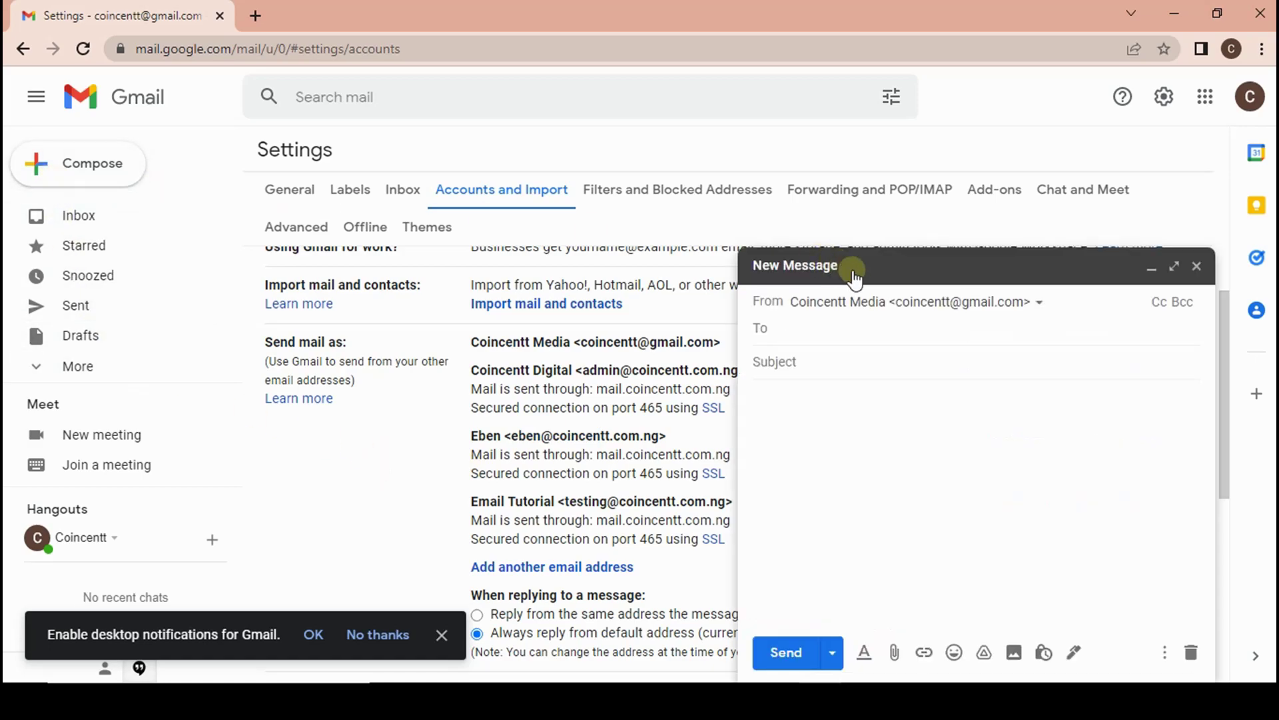
left_click(928, 285)
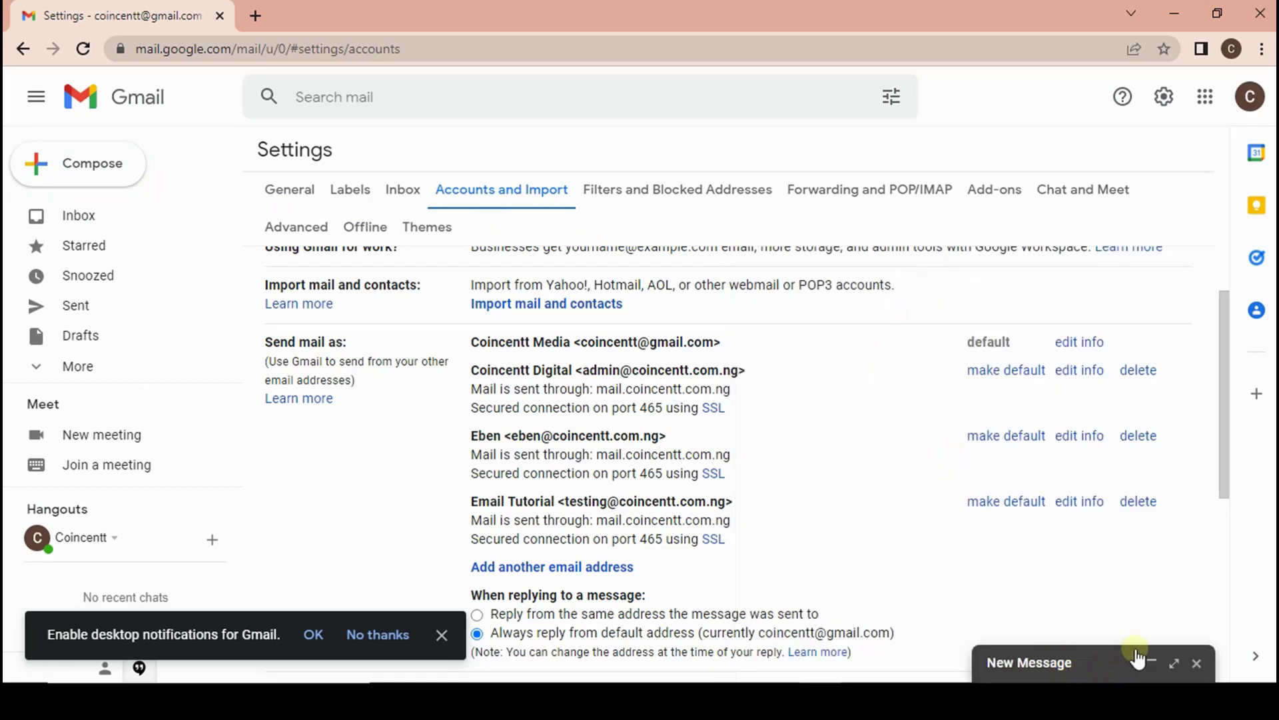
left_click(1175, 662)
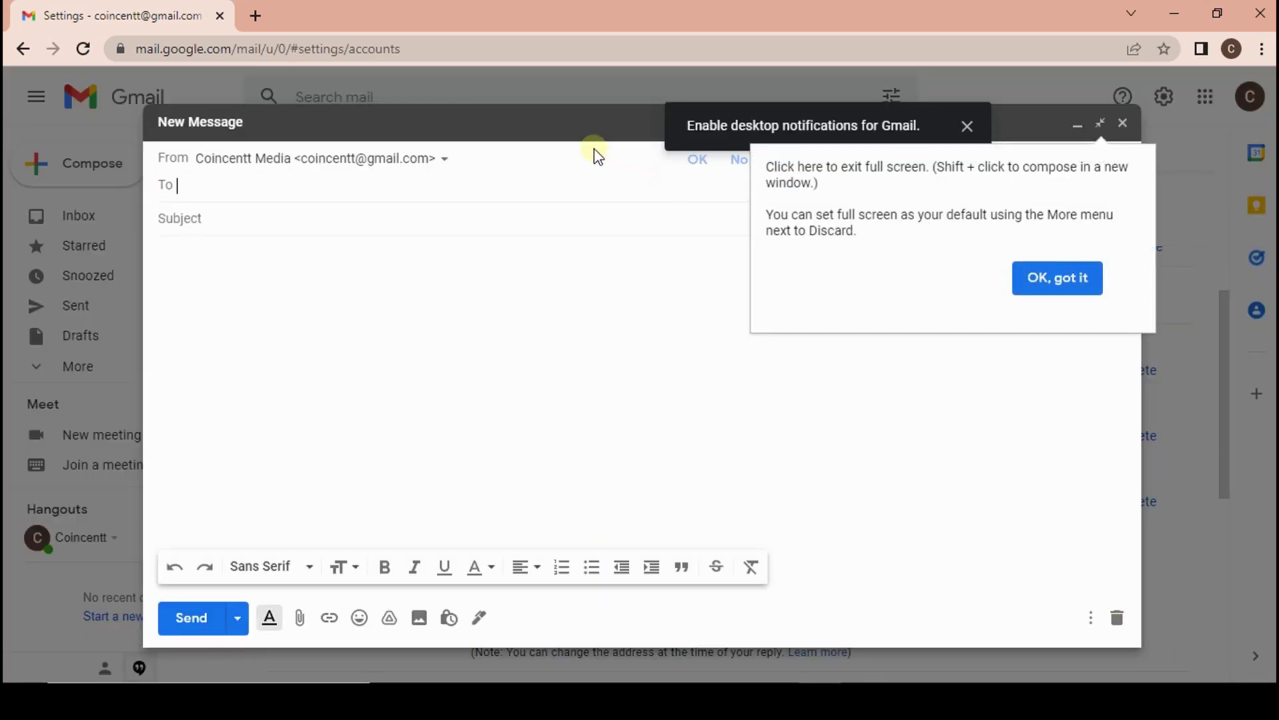
left_click(342, 158)
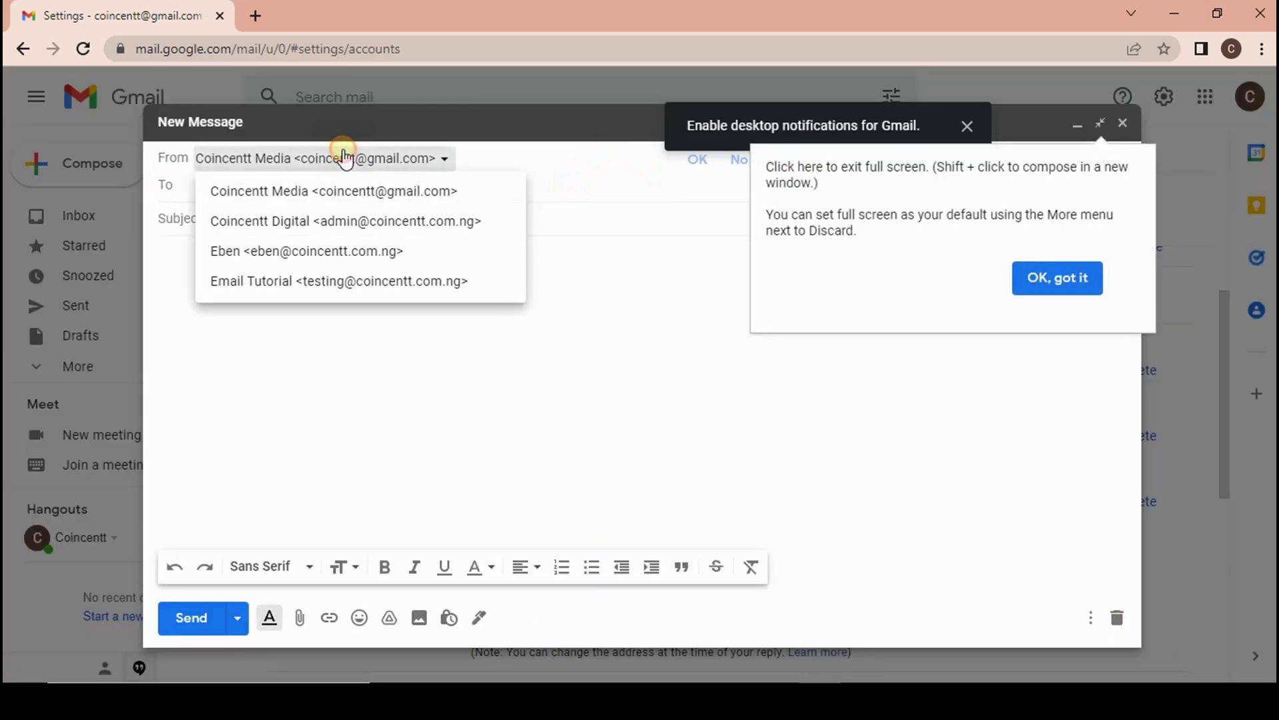
left_click(337, 250)
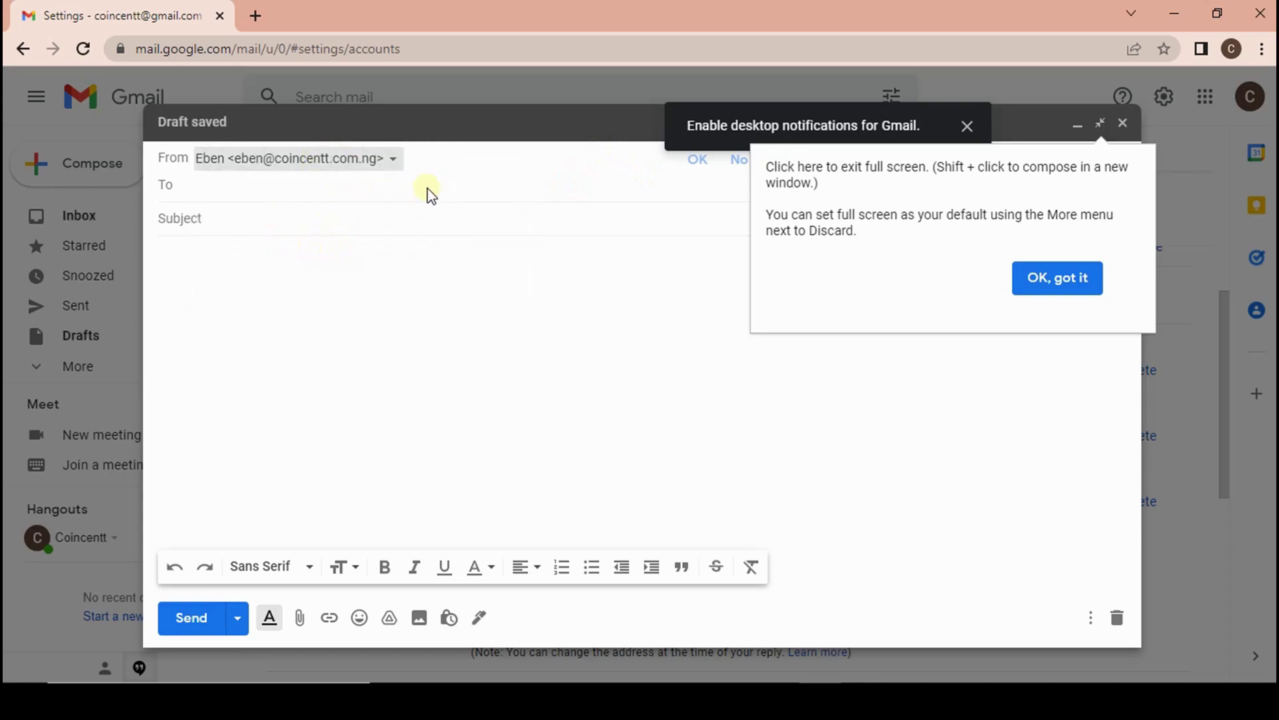
left_click(1058, 277)
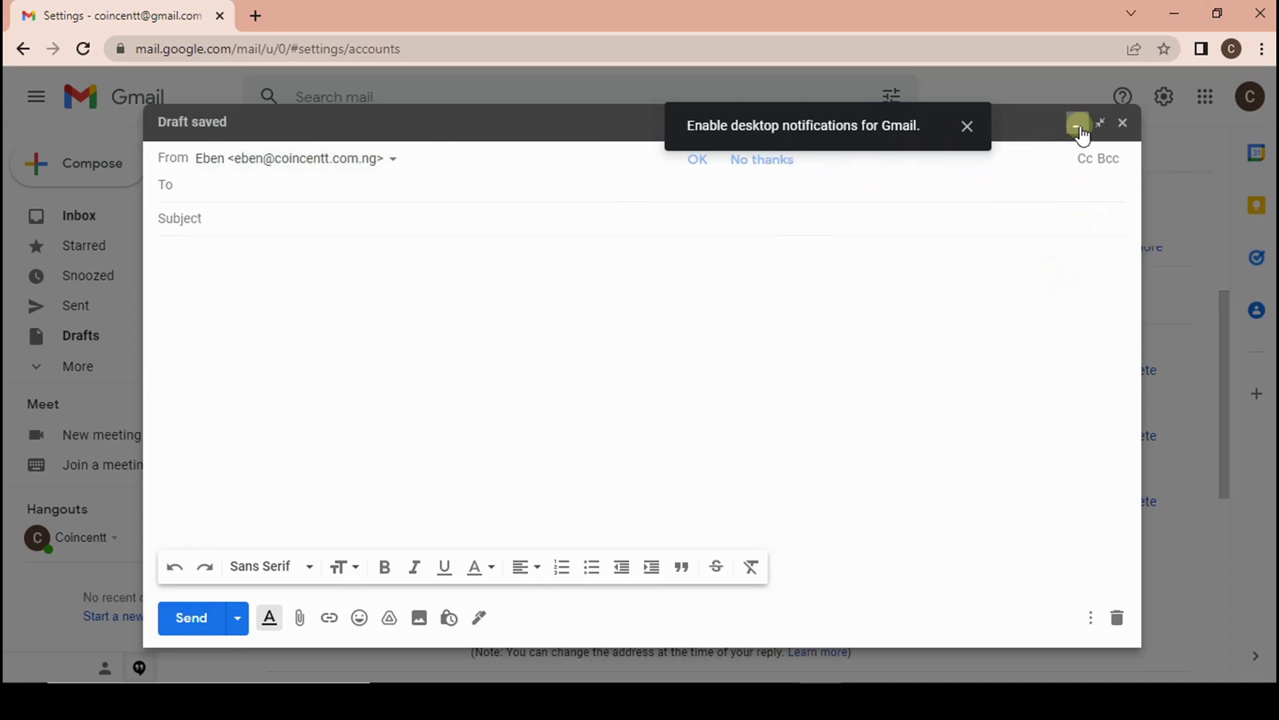
left_click(1122, 124)
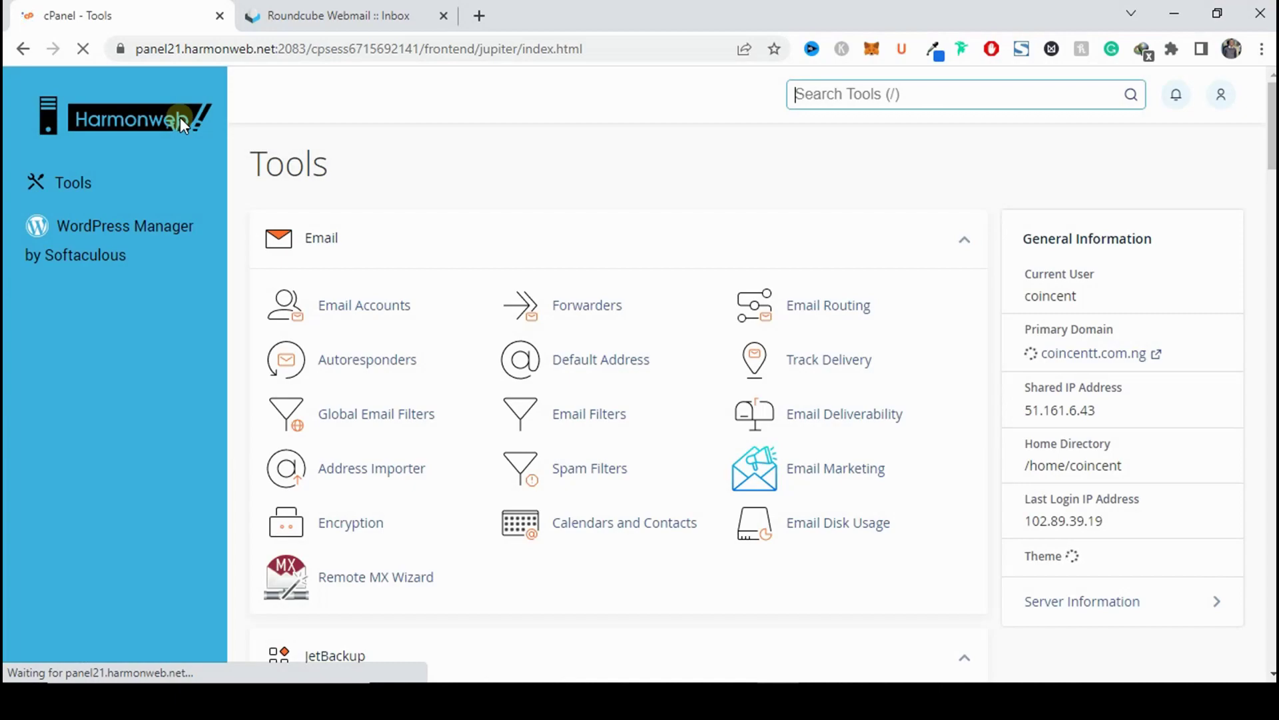
left_click(581, 306)
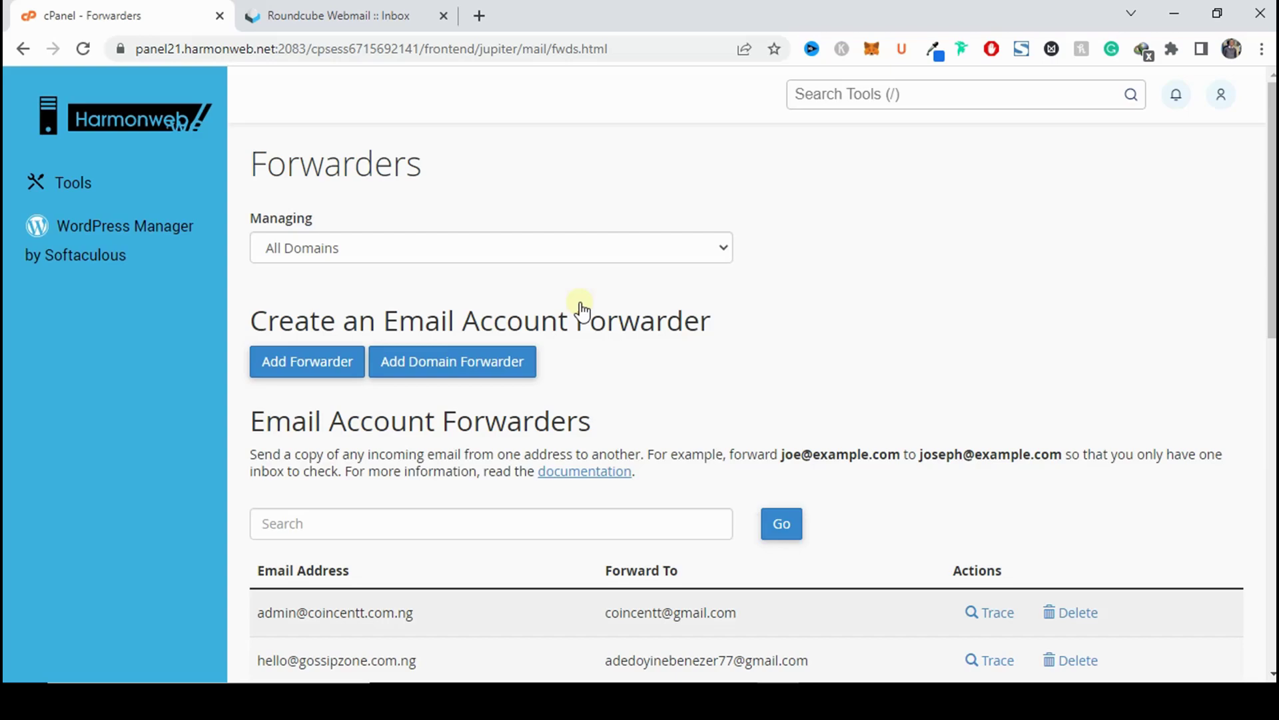
left_click(289, 377)
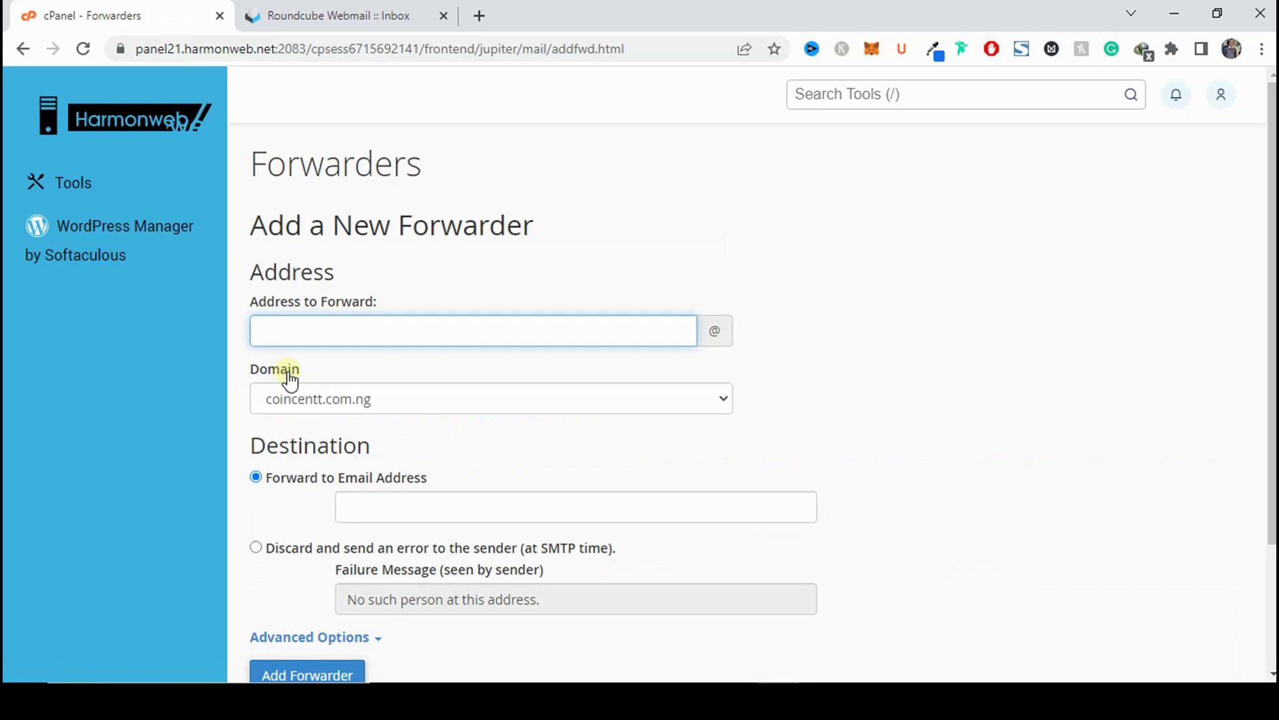
type("ebe")
left_click(954, 329)
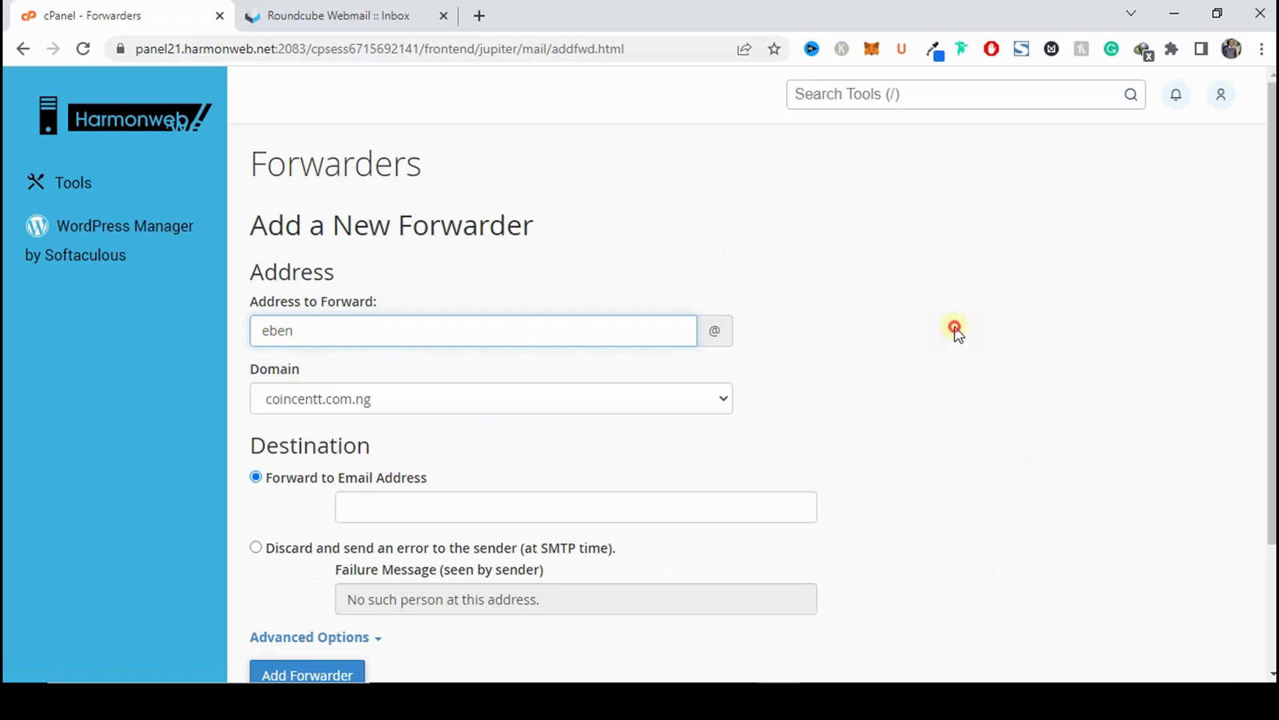
left_click(483, 505)
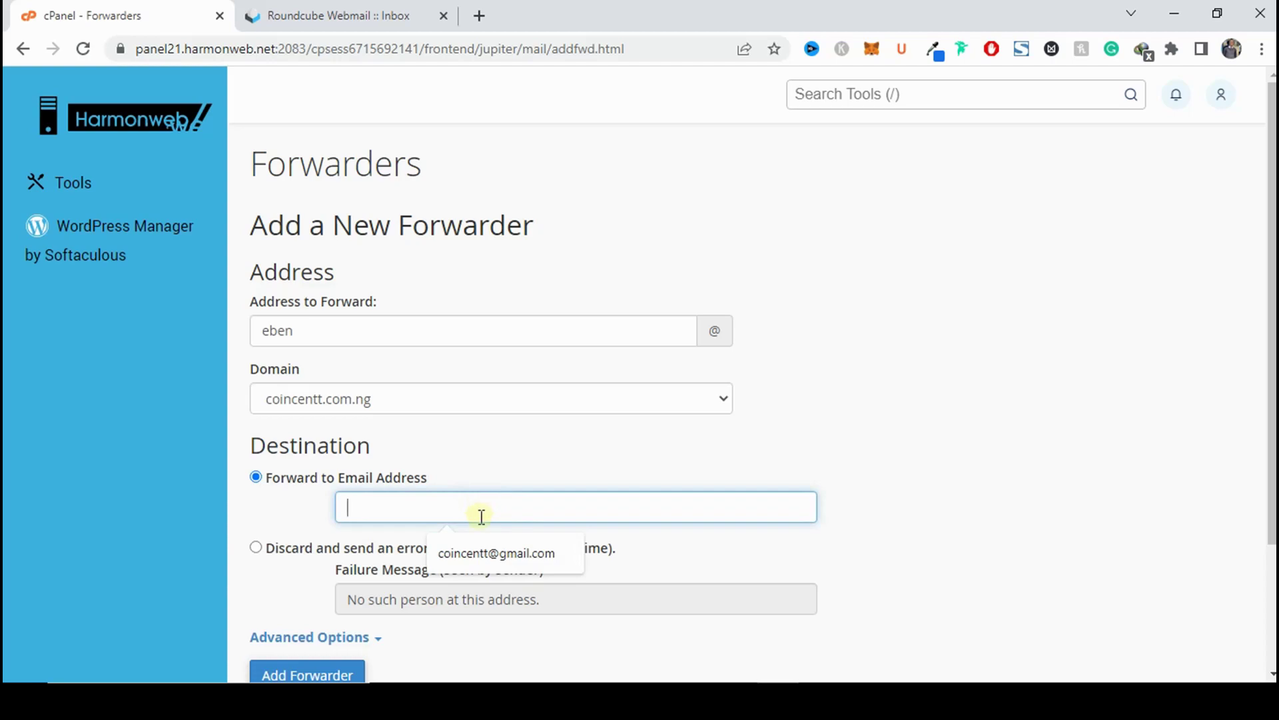
left_click(504, 552)
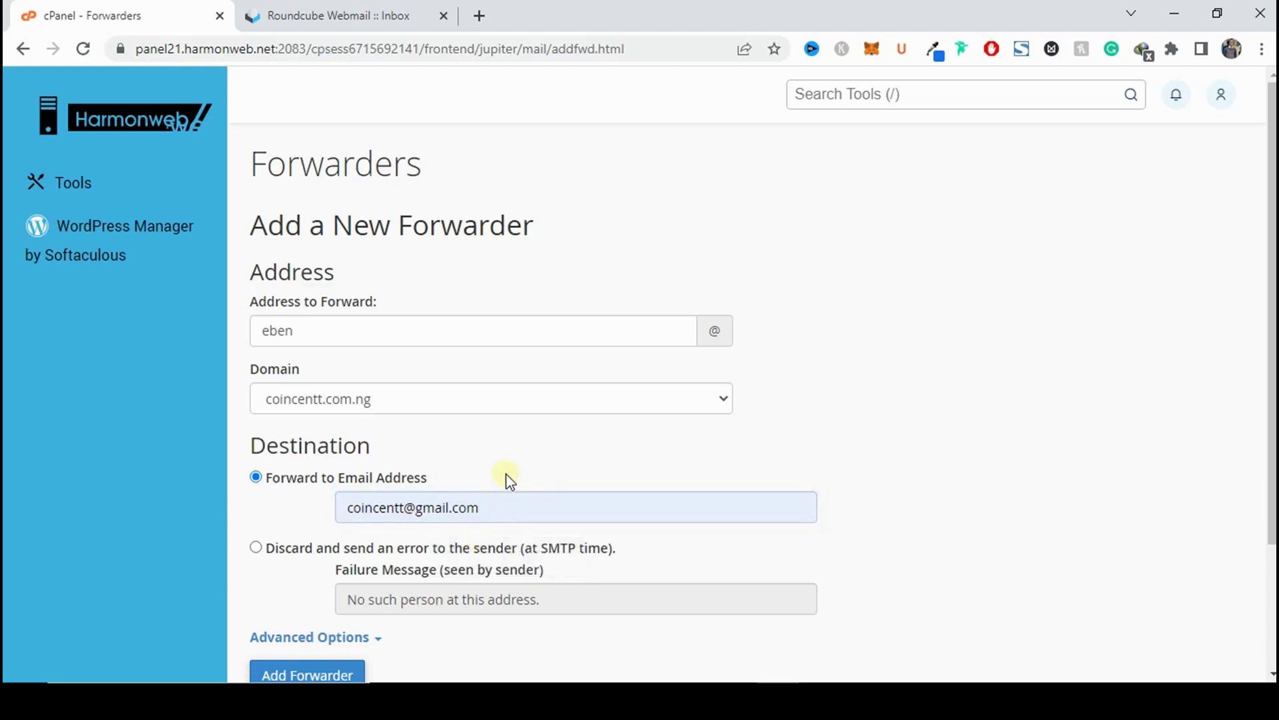
scroll(508, 478, "down", 3)
left_click(328, 522)
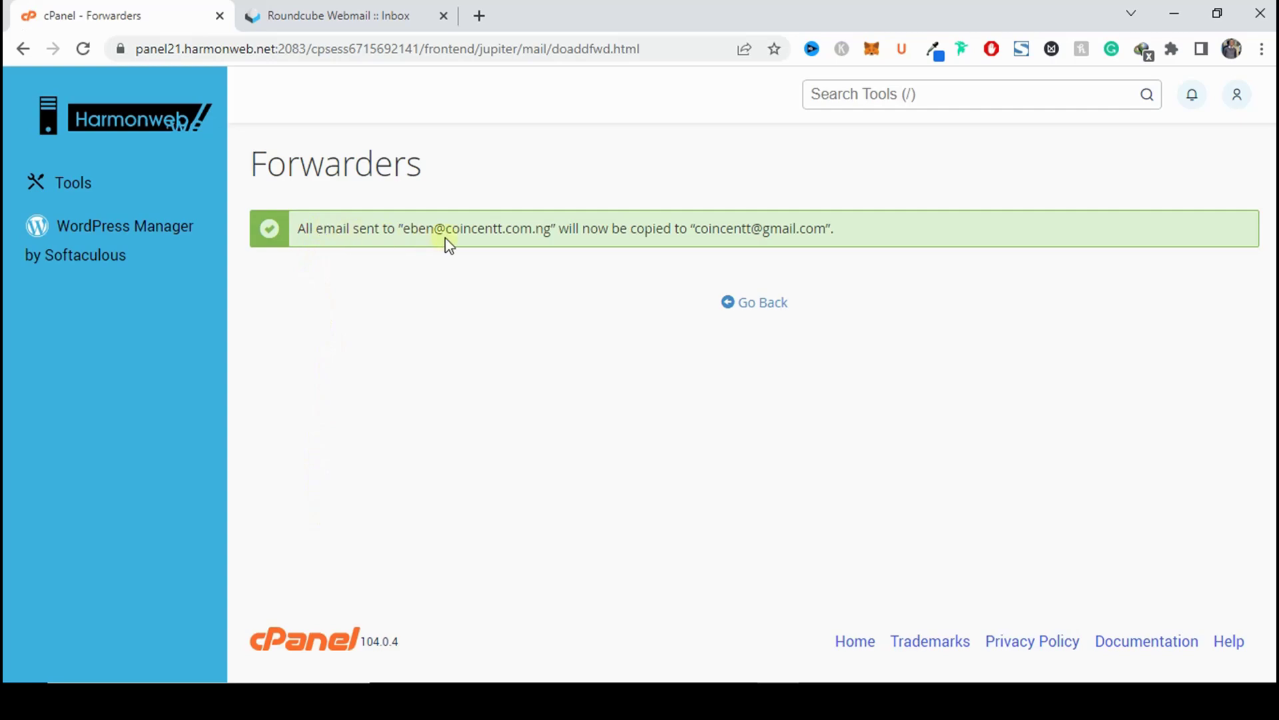
Review the forwarder confirmation showing the domain address and its Gmail destination.
left_click_drag(414, 230, 553, 233)
left_click(588, 233)
left_click_drag(403, 228, 544, 228)
left_click_drag(692, 226, 828, 226)
left_click(1050, 386)
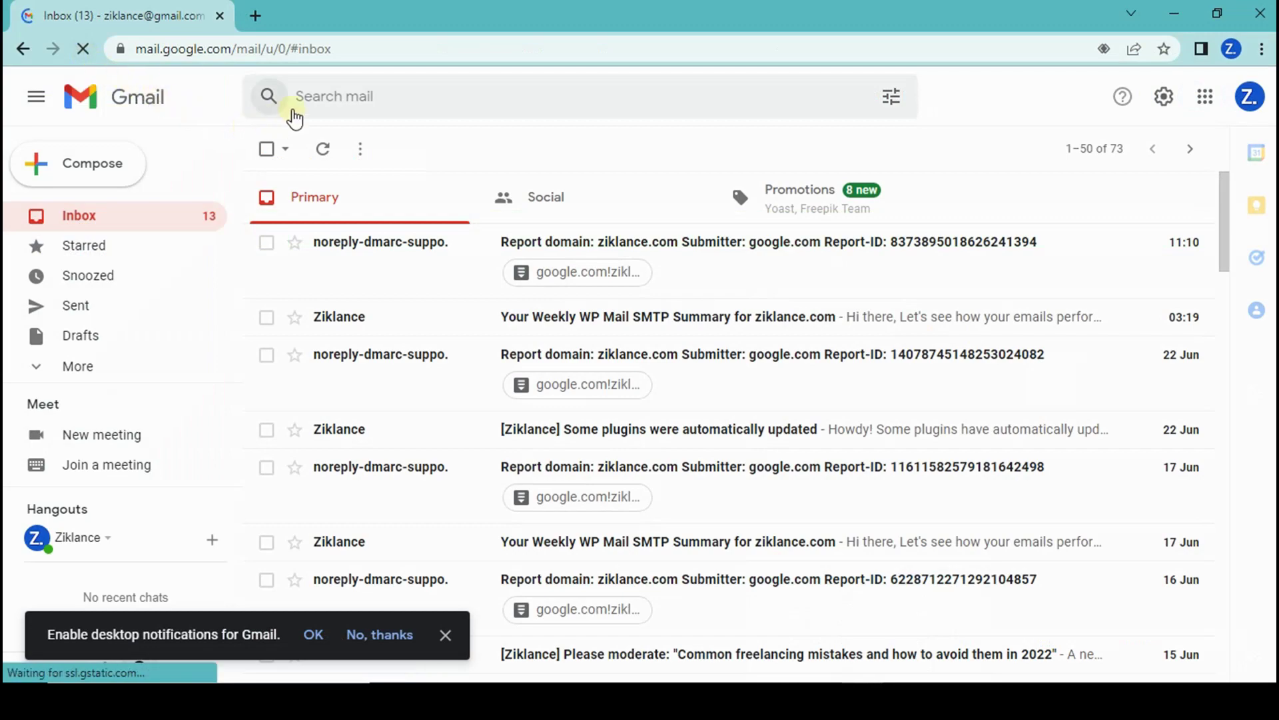
left_click(117, 171)
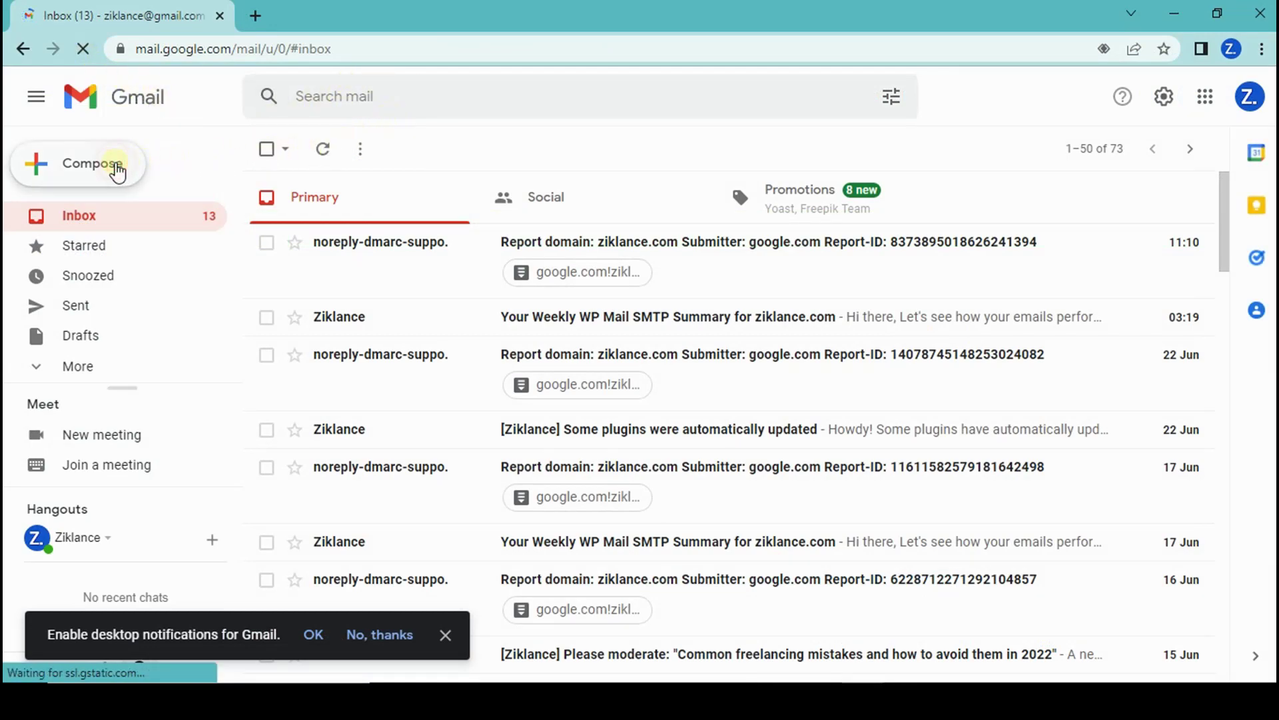
left_click(863, 291)
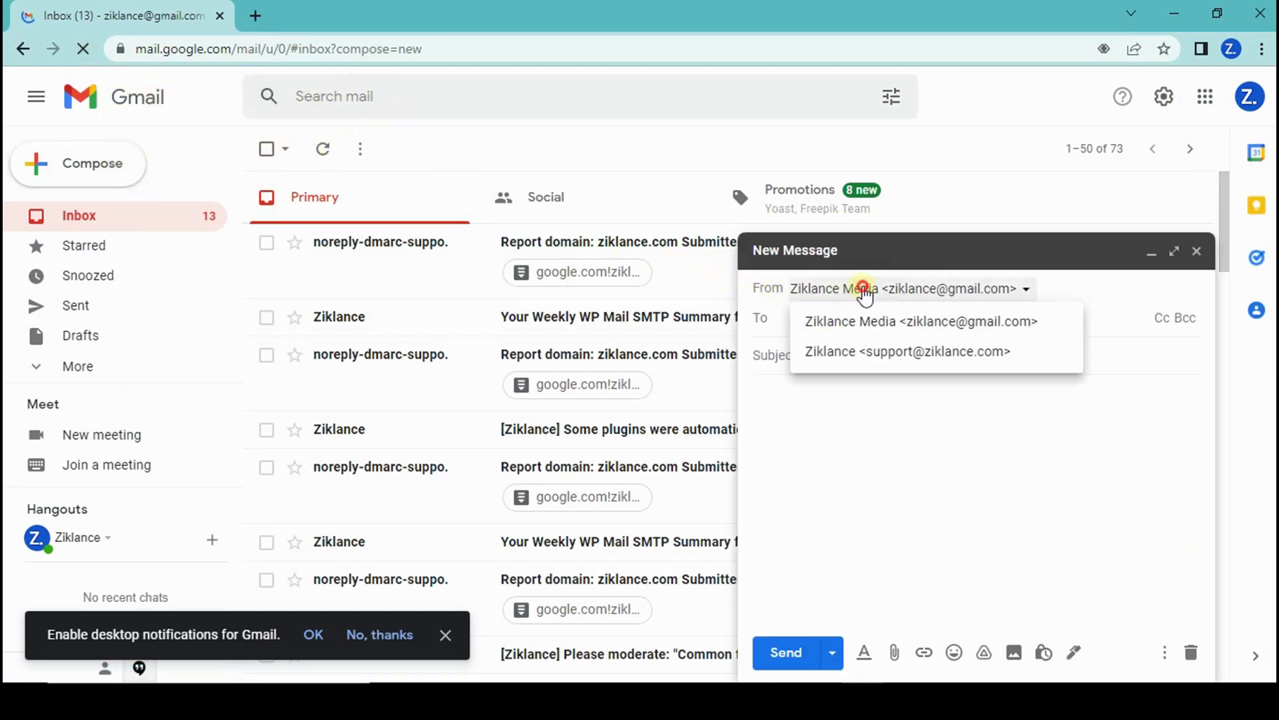
left_click(863, 291)
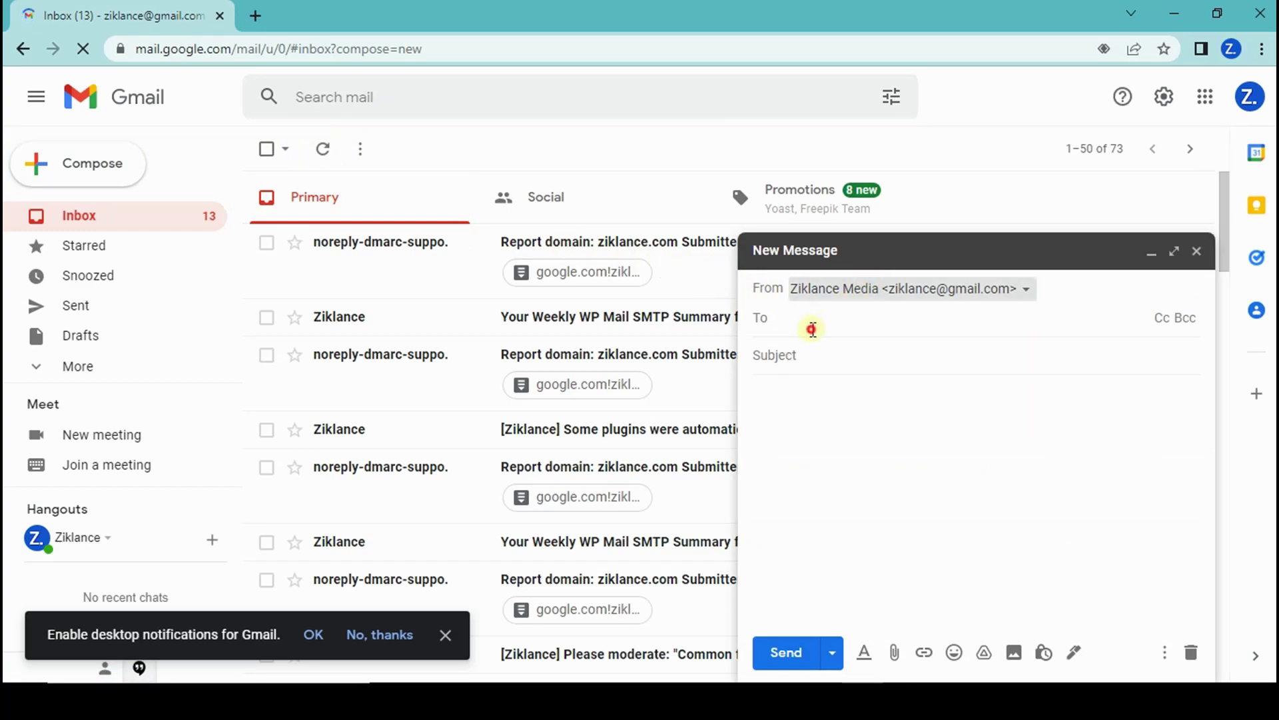
left_click(813, 328)
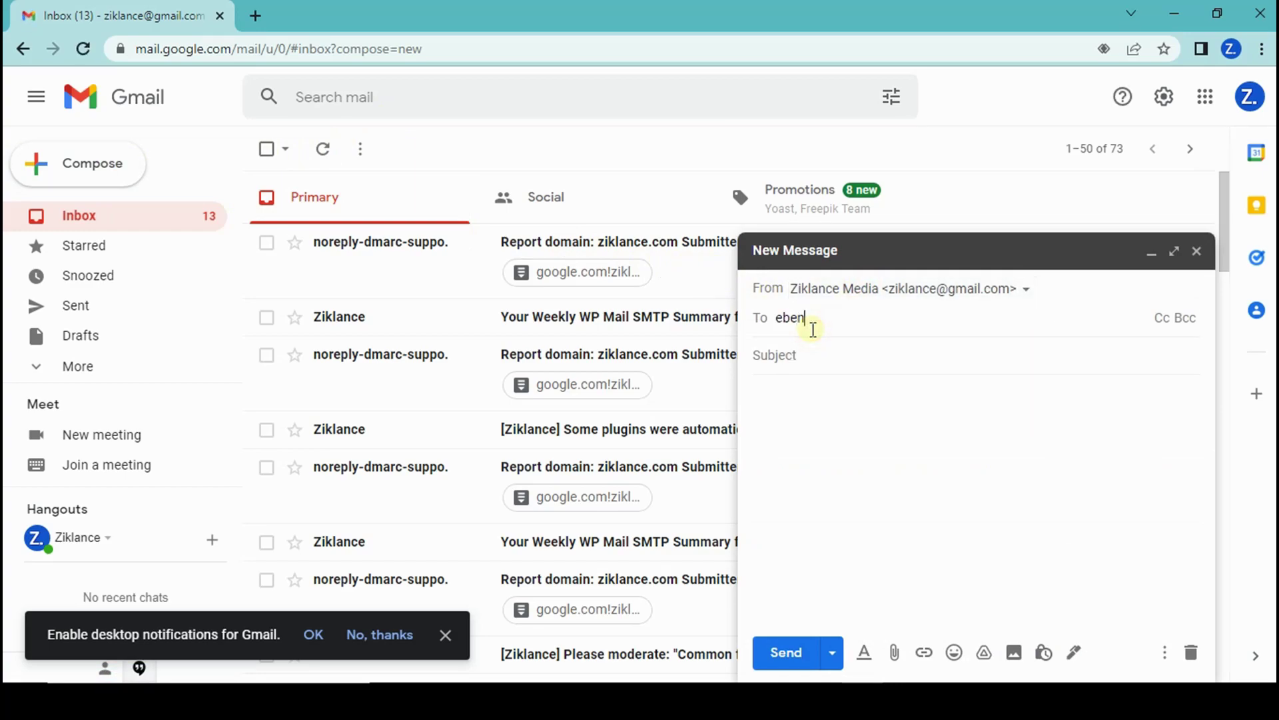
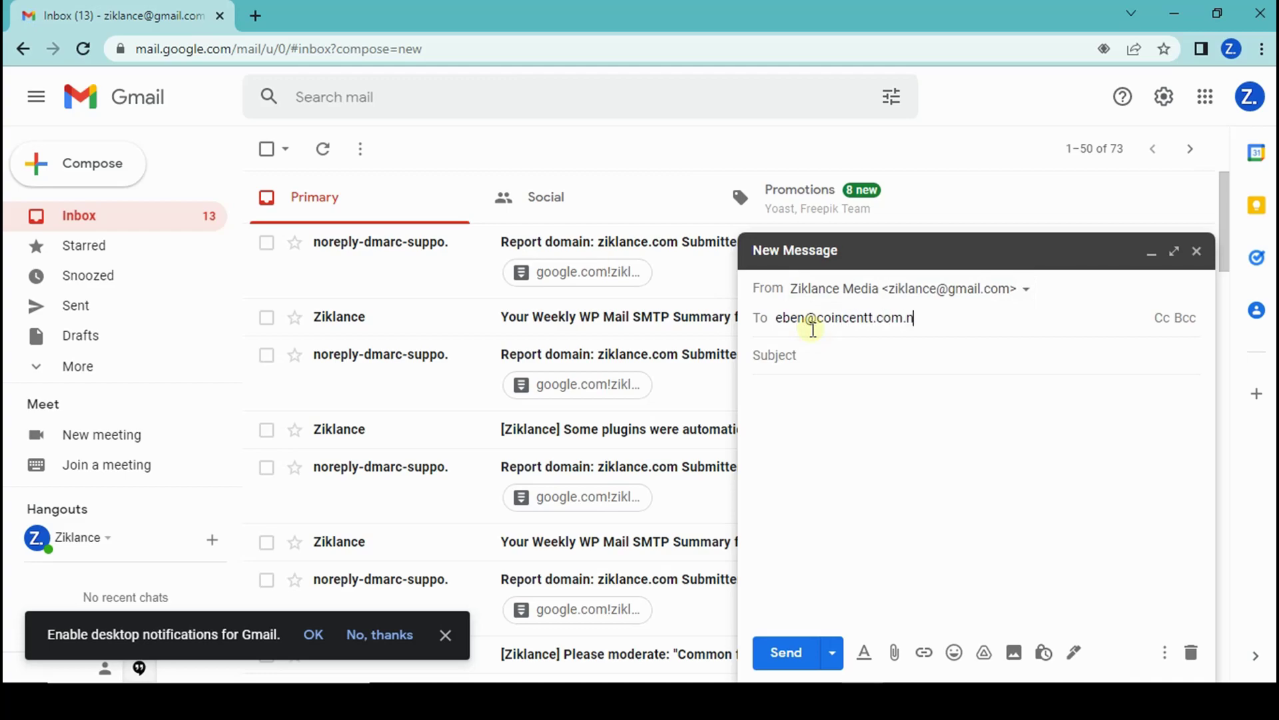
left_click(790, 330)
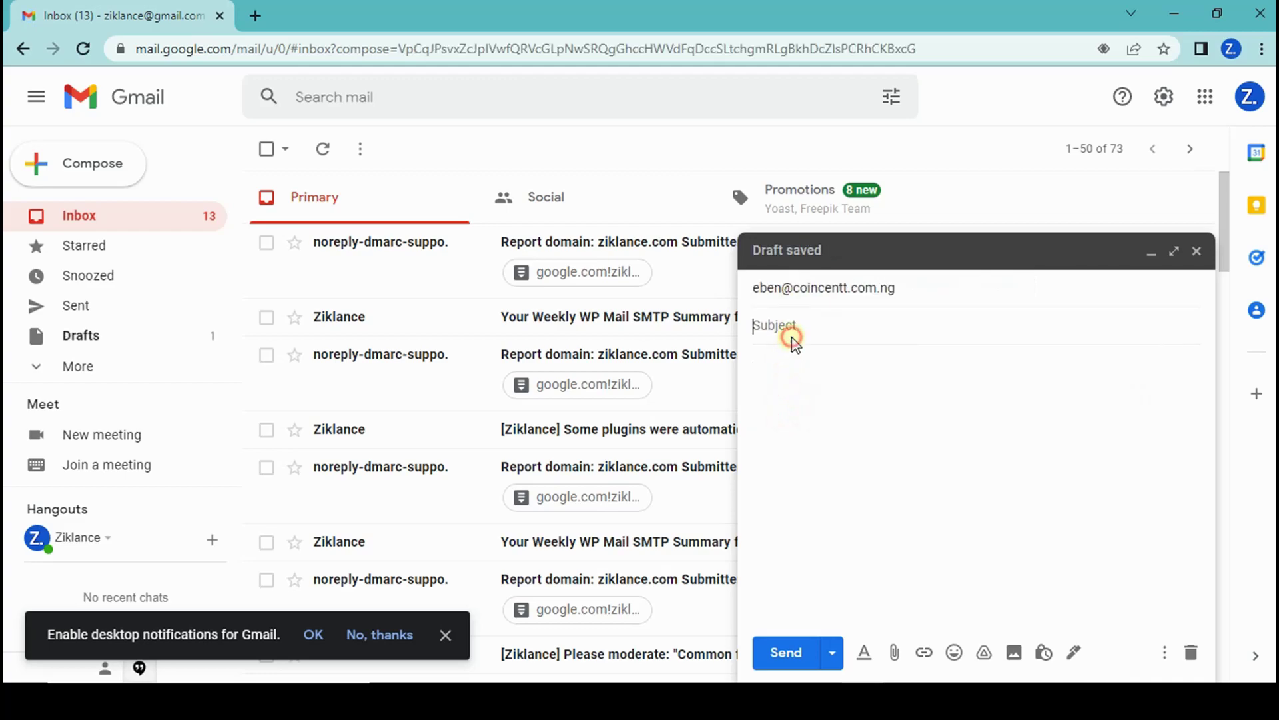
type("Testing")
left_click(813, 357)
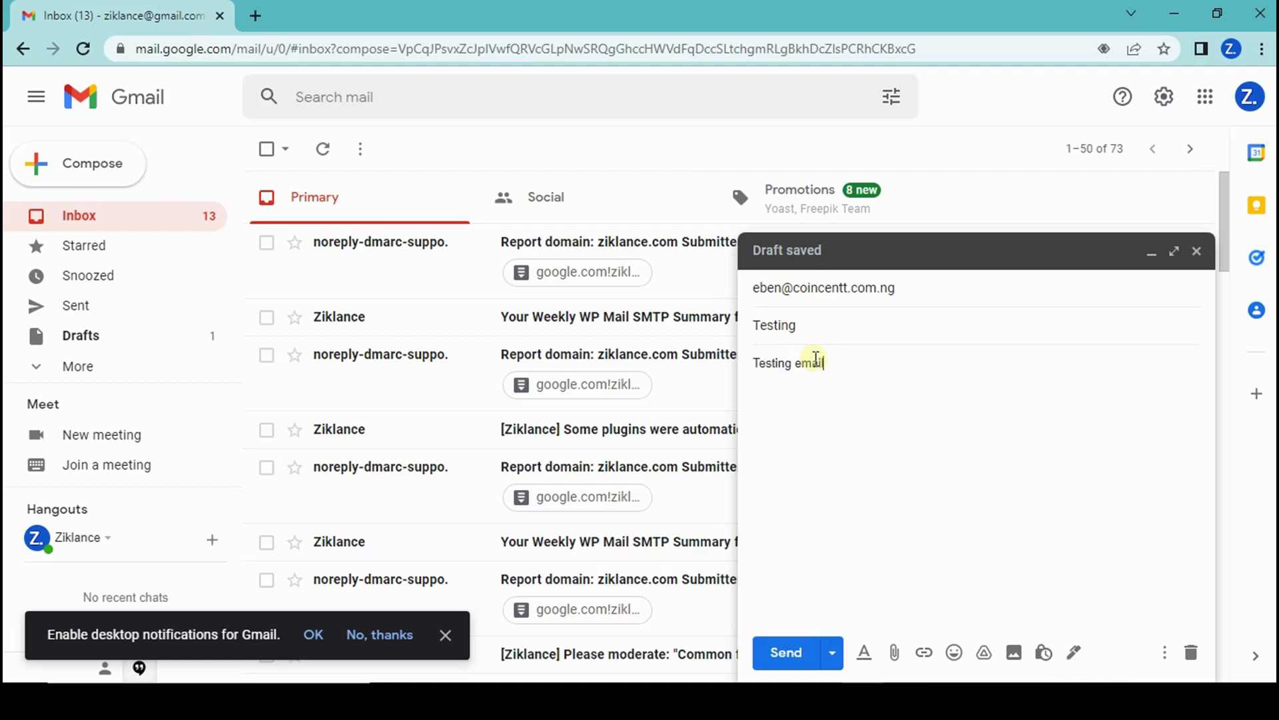
type("Testing email server")
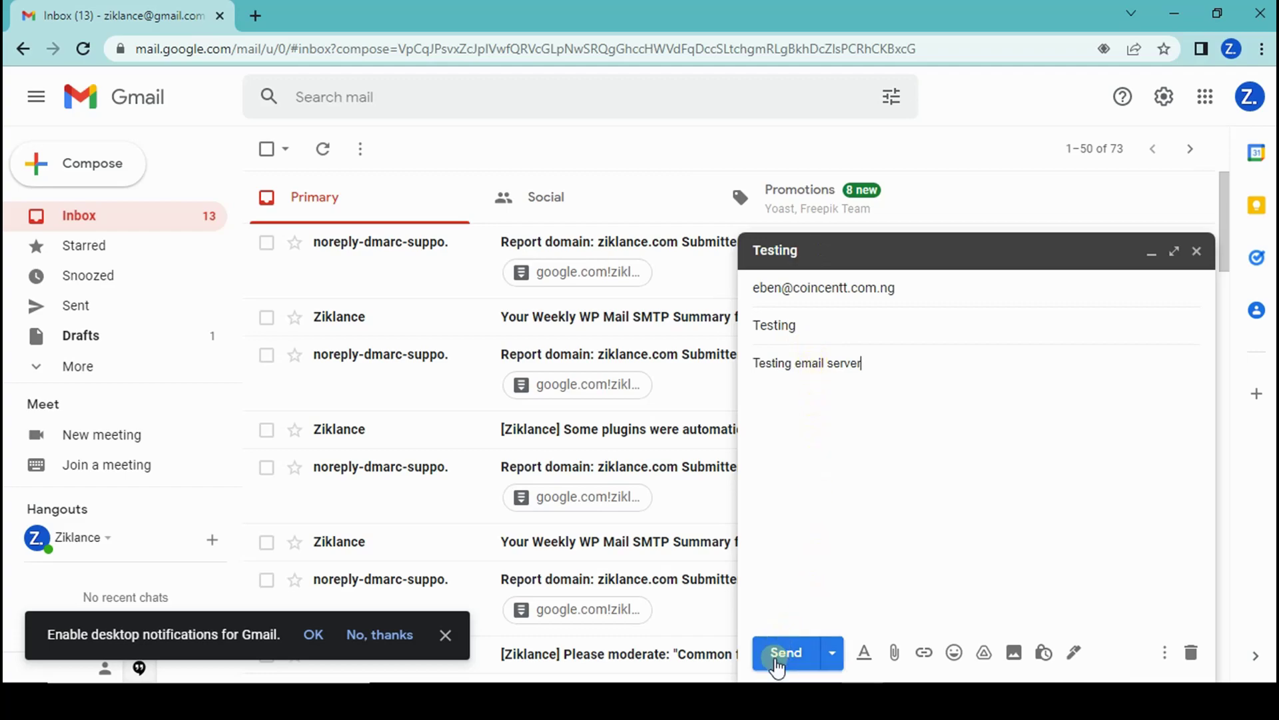
left_click(779, 656)
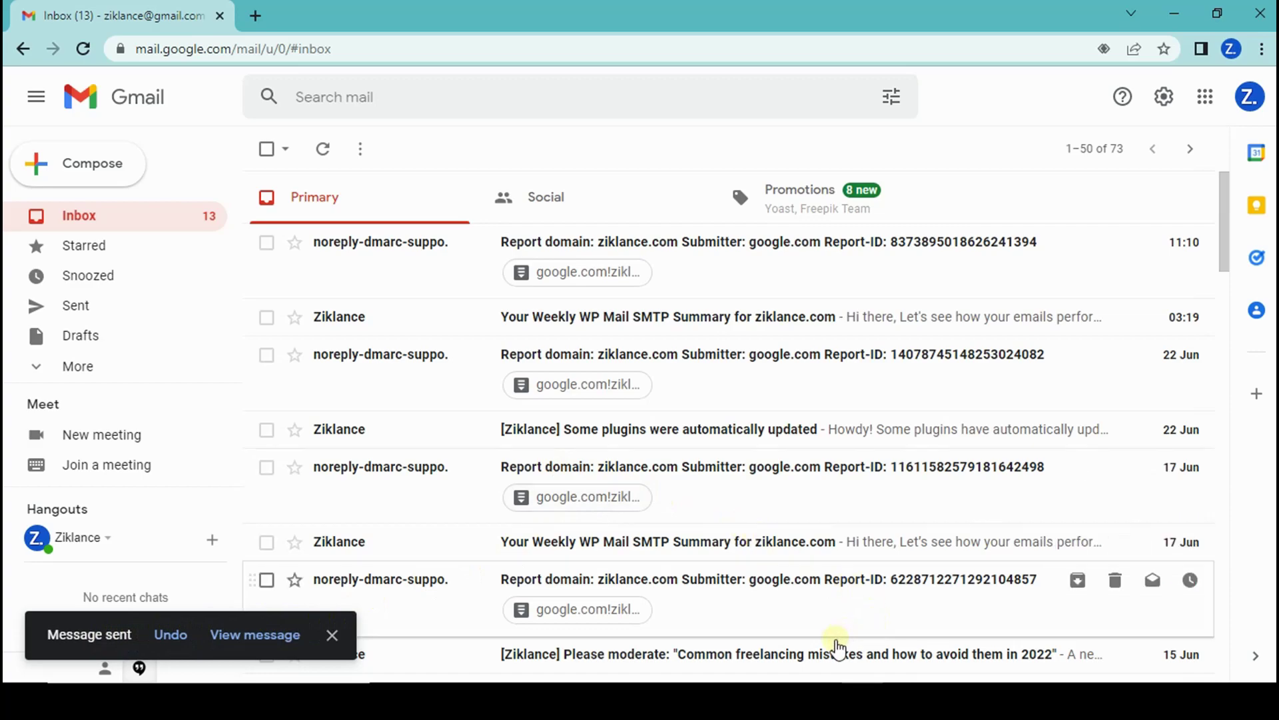
mouse_move(820, 693)
left_click(773, 616)
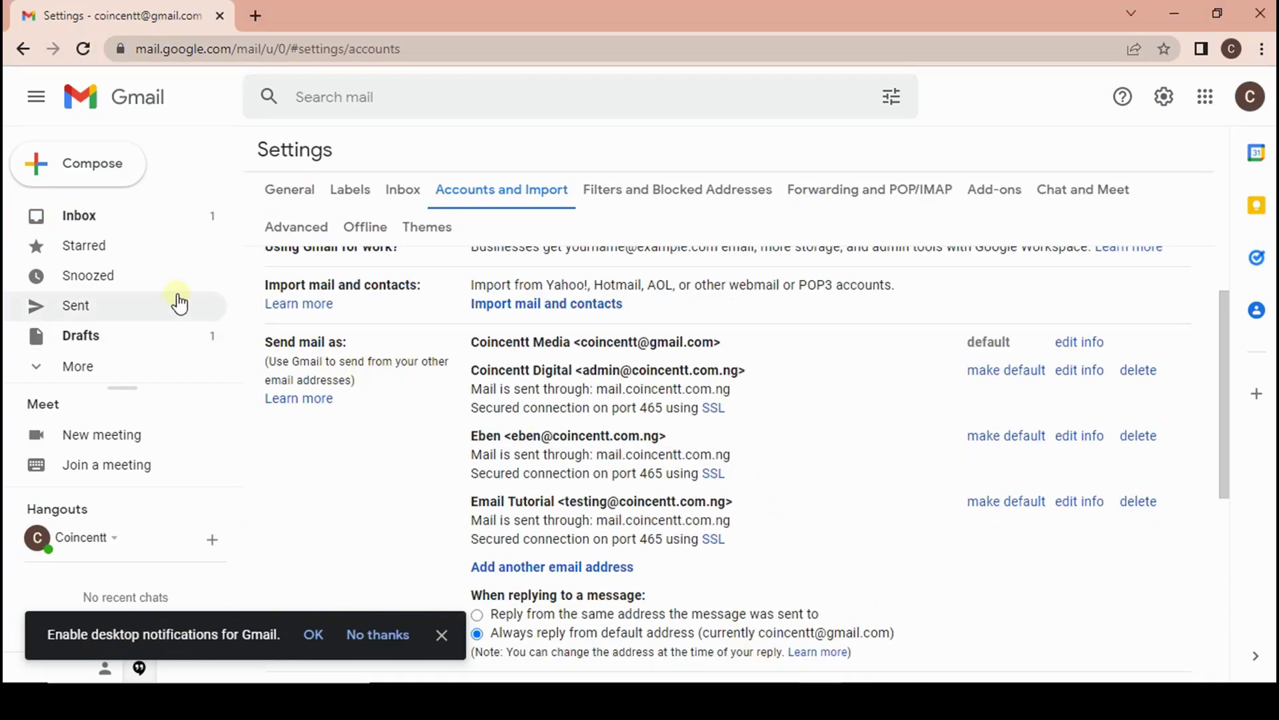
Go to the original Gmail inbox and refresh it to fetch new mail.
left_click(170, 225)
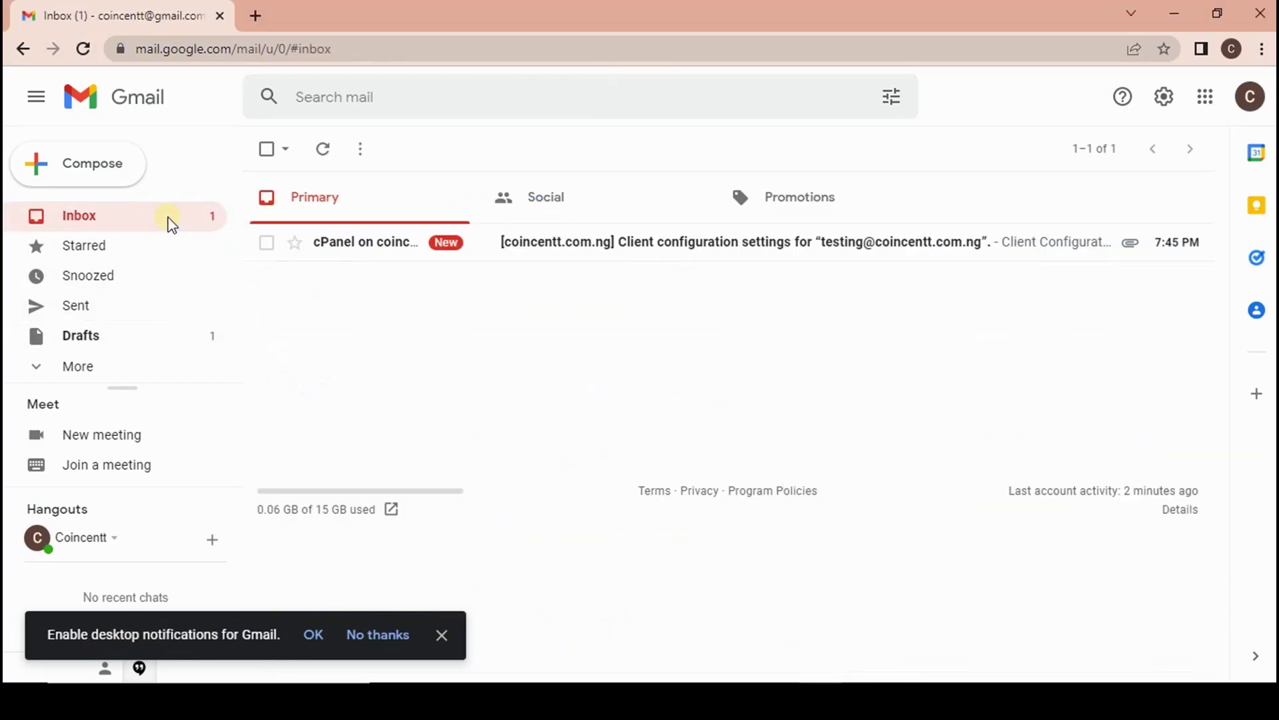
left_click(325, 149)
left_click(77, 50)
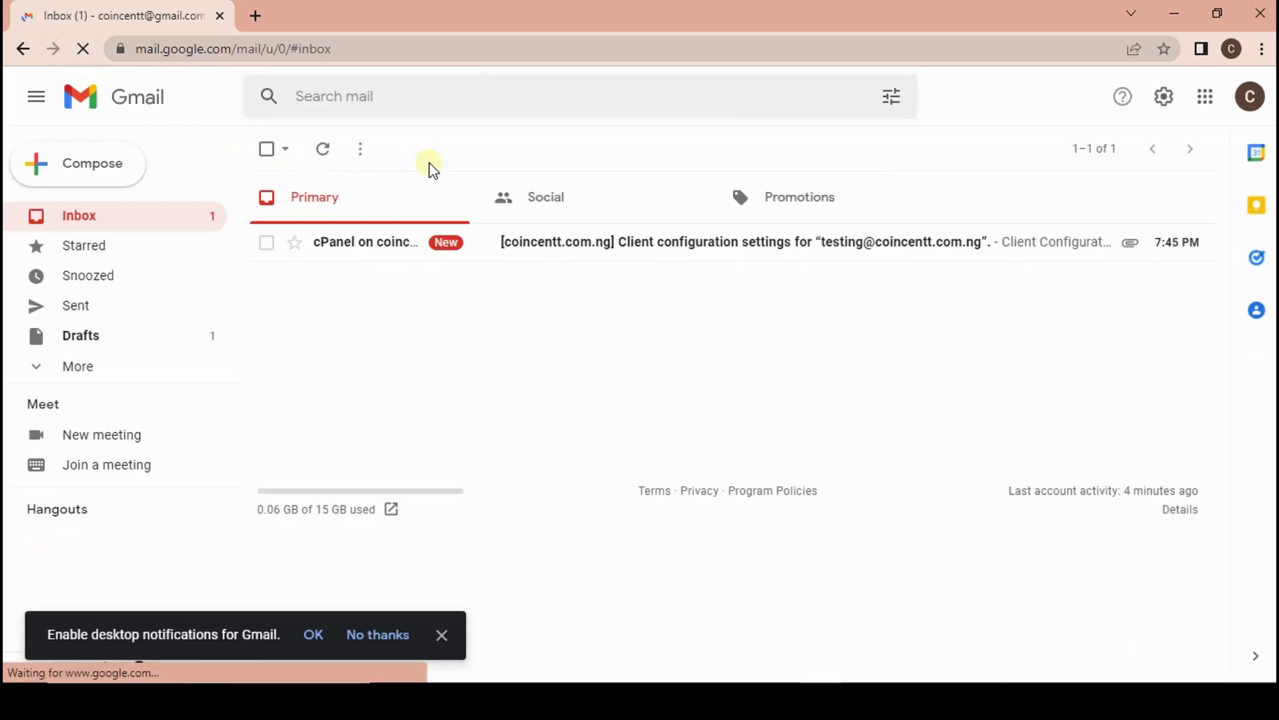
Look over the cPanel client configuration email, then open the forwarded Testing message.
left_click(594, 242)
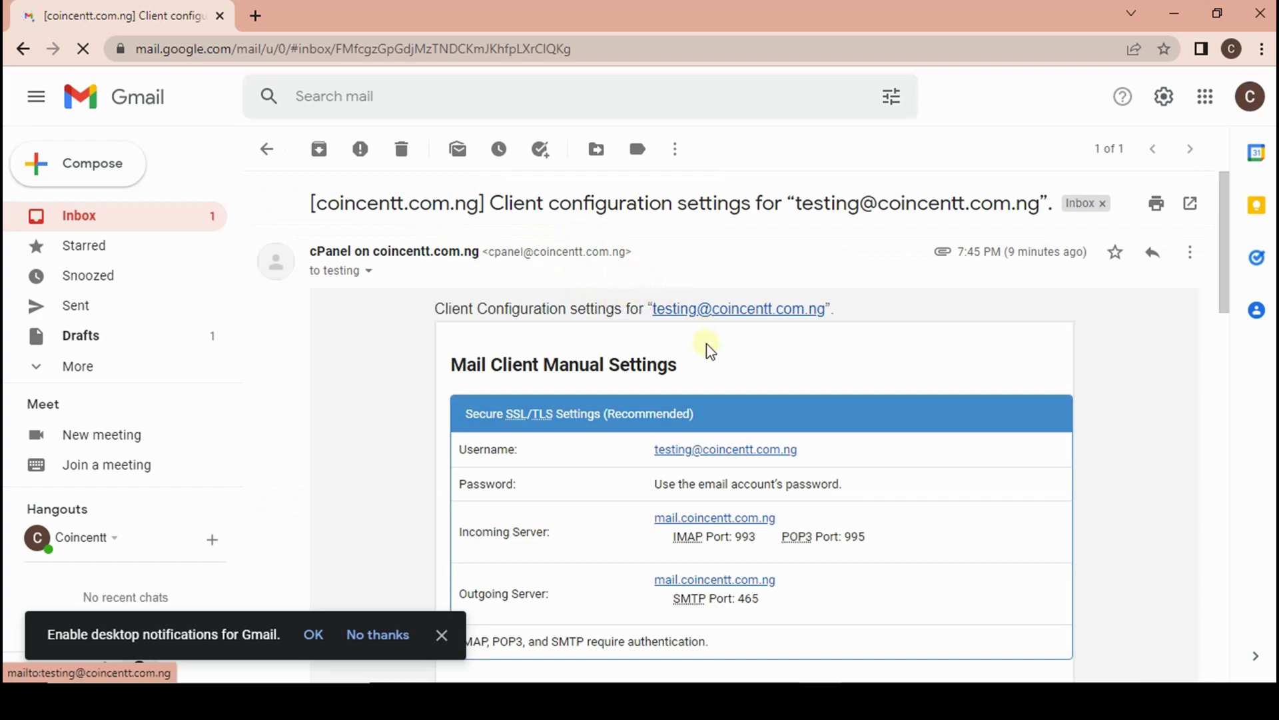
scroll(856, 474, "down", 3)
scroll(860, 478, "up", 3)
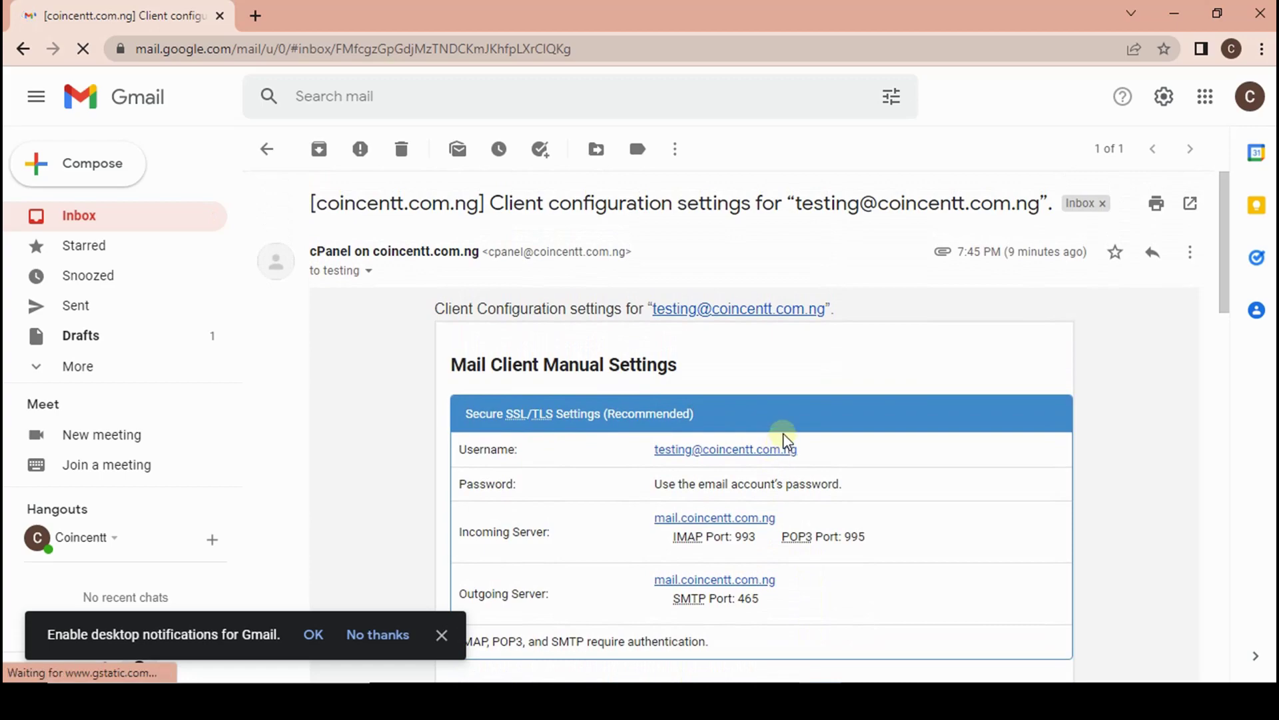
left_click(272, 163)
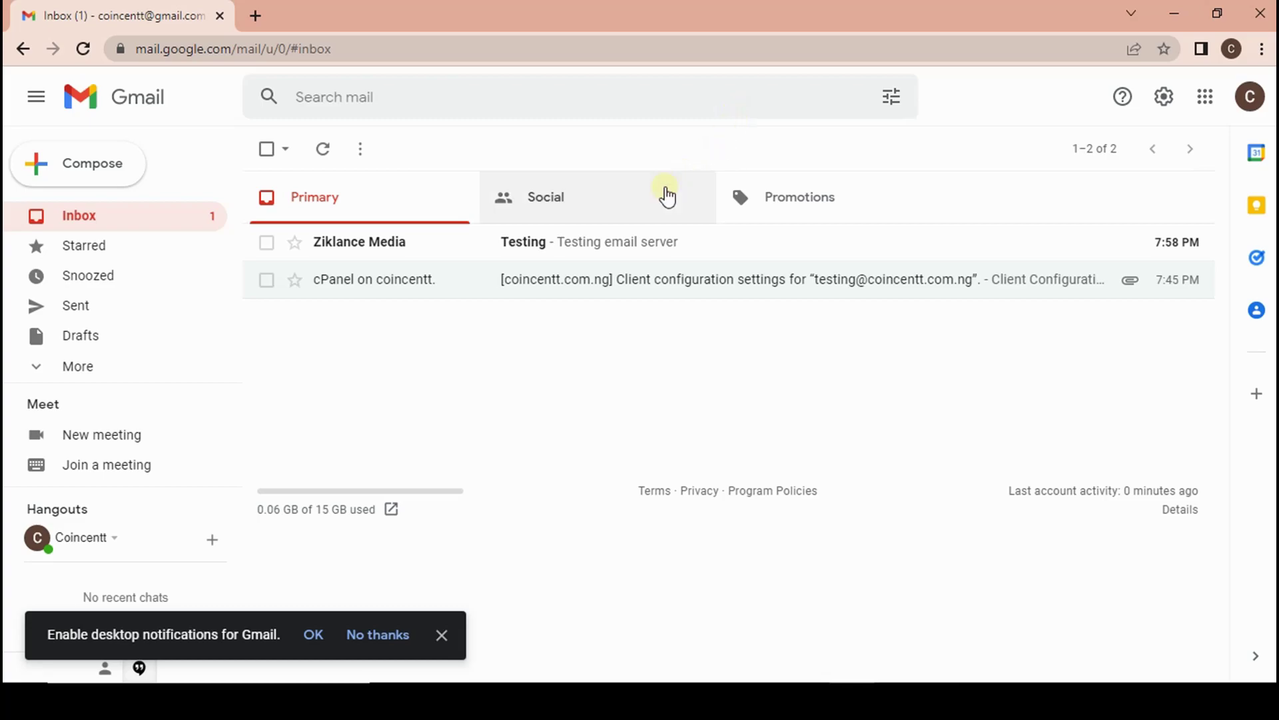
left_click(586, 244)
Send a 'Hello' reply to the Testing message from the coincentt.com.ng address.
left_click(370, 405)
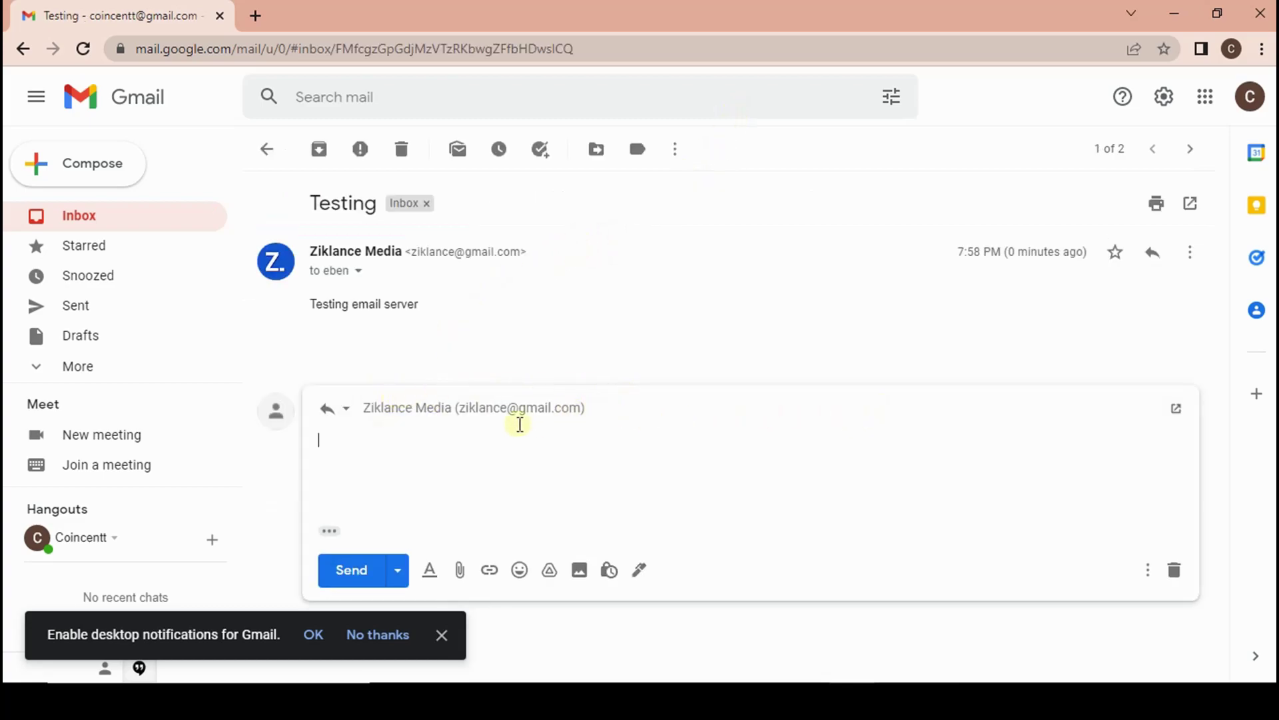
left_click(346, 409)
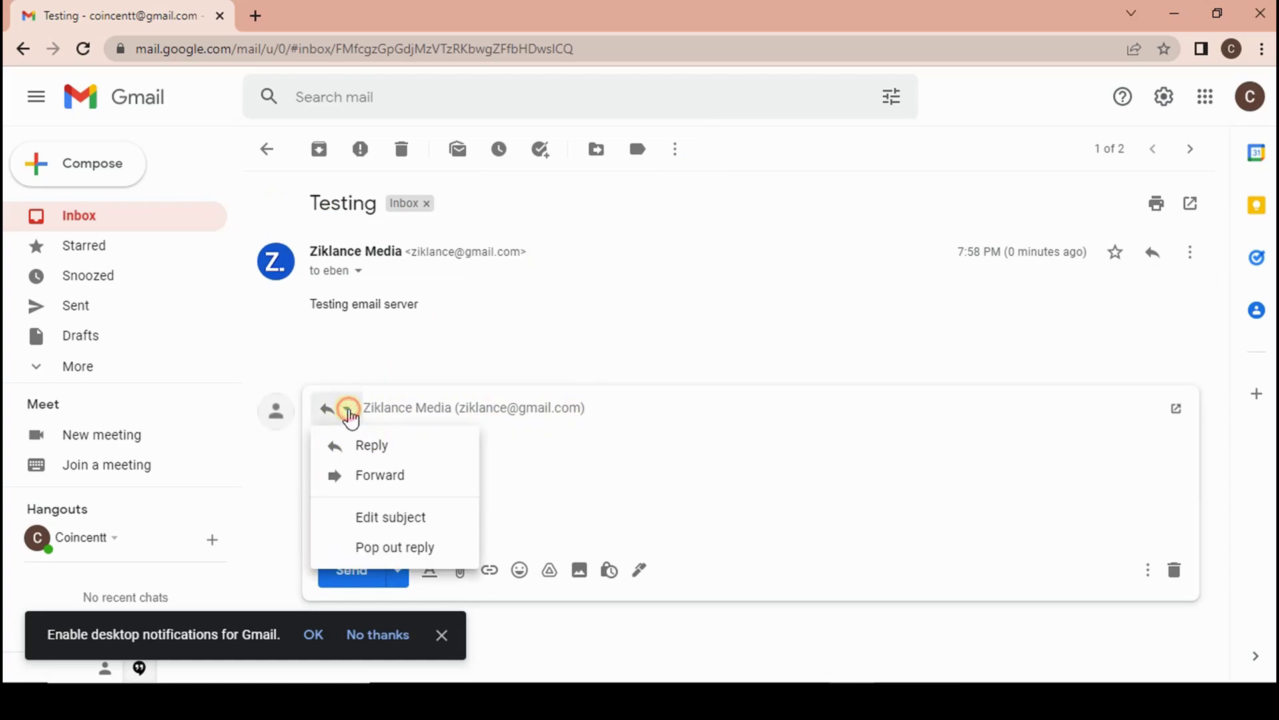
left_click(446, 409)
left_click(609, 409)
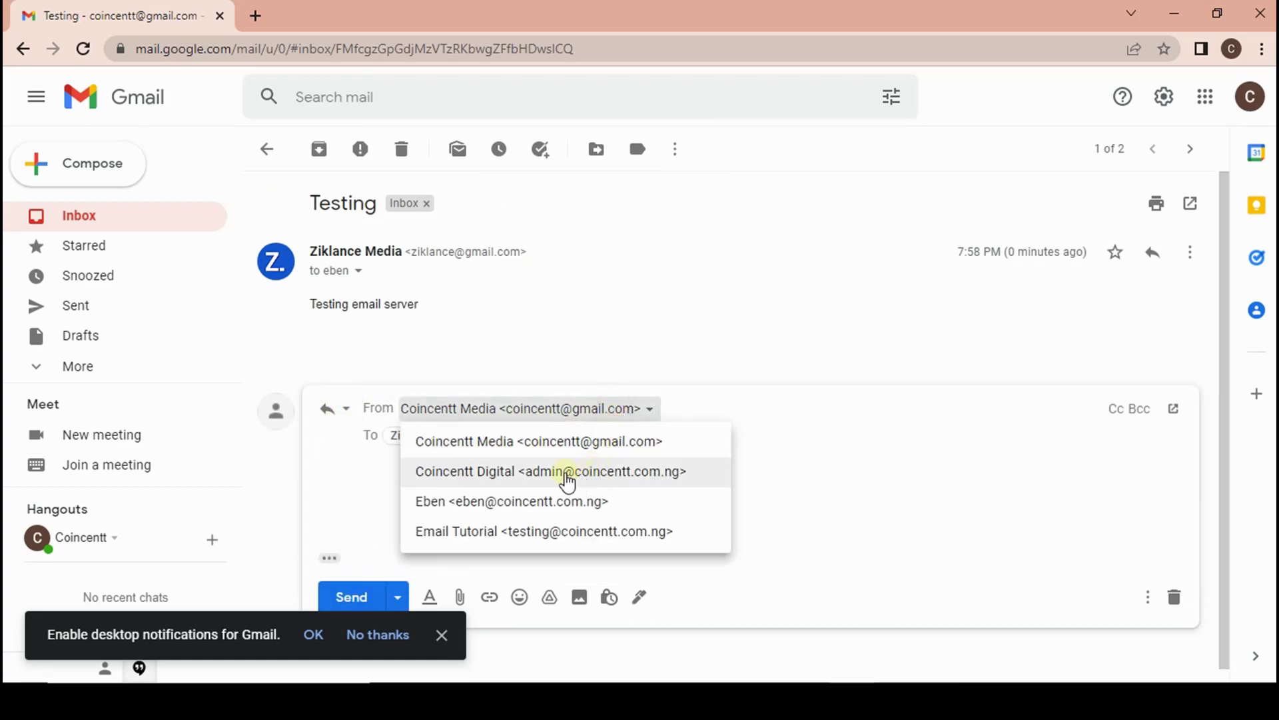
left_click(537, 505)
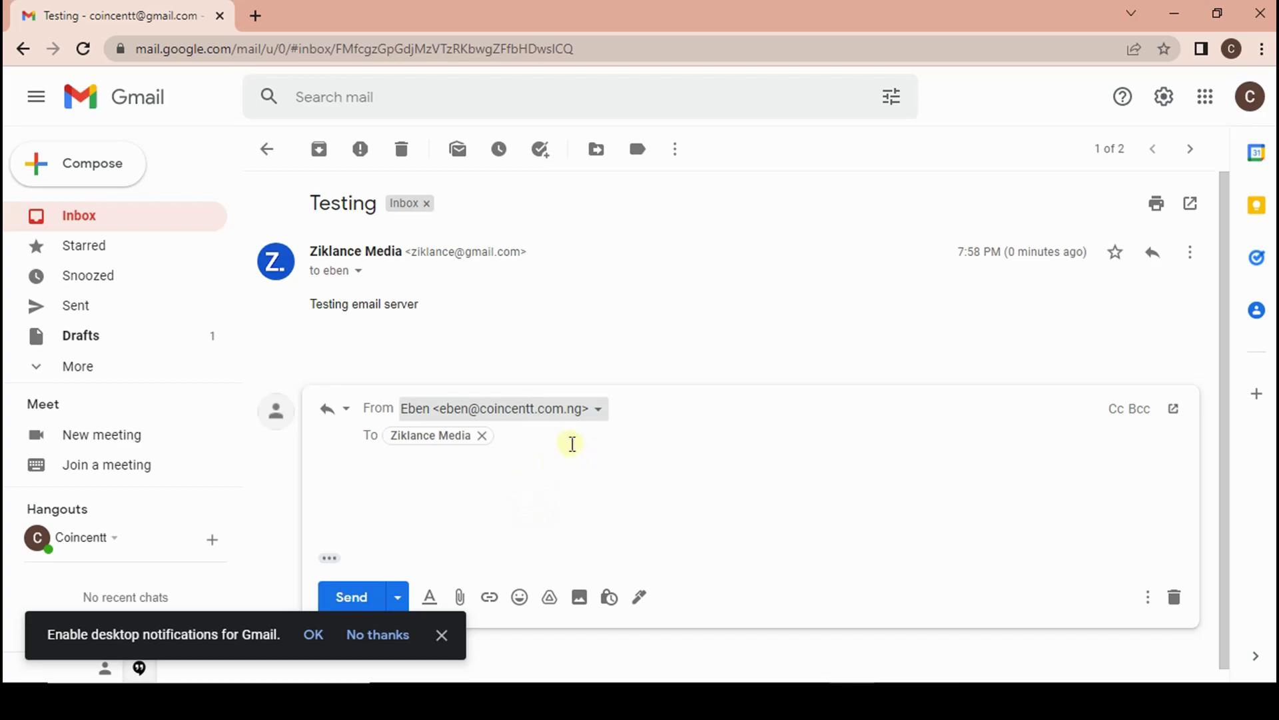
left_click(530, 475)
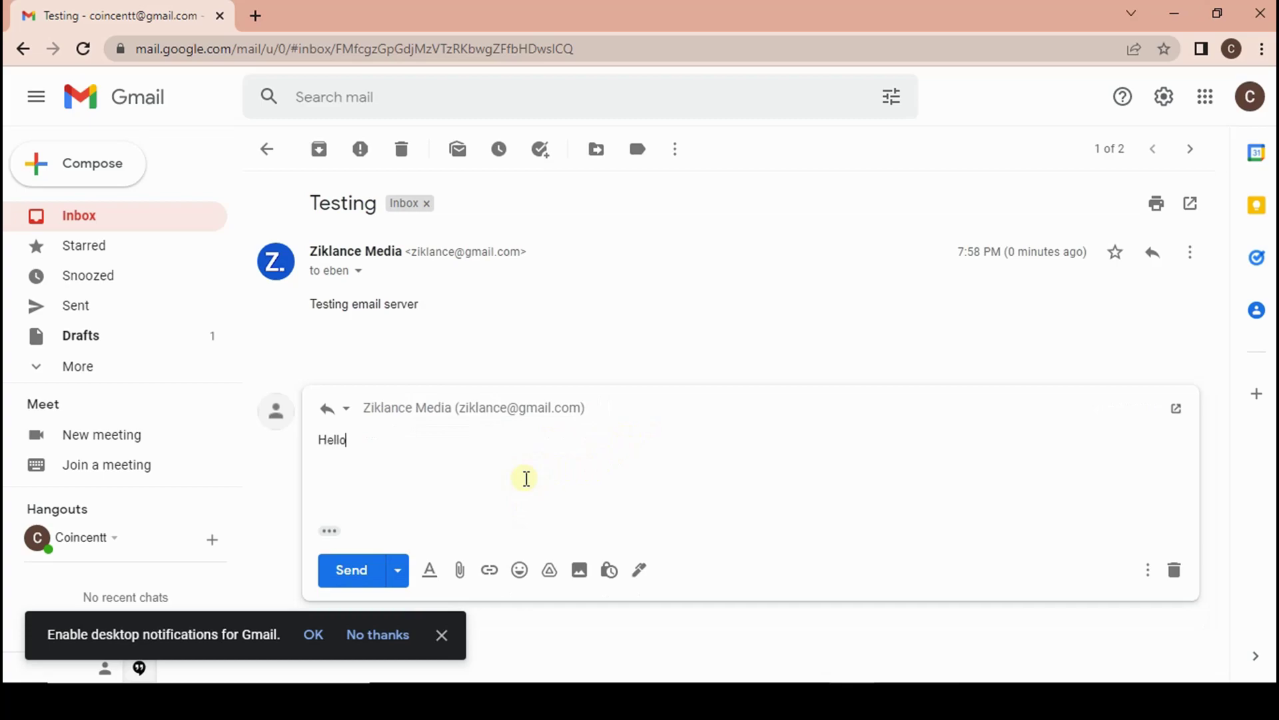
left_click(354, 573)
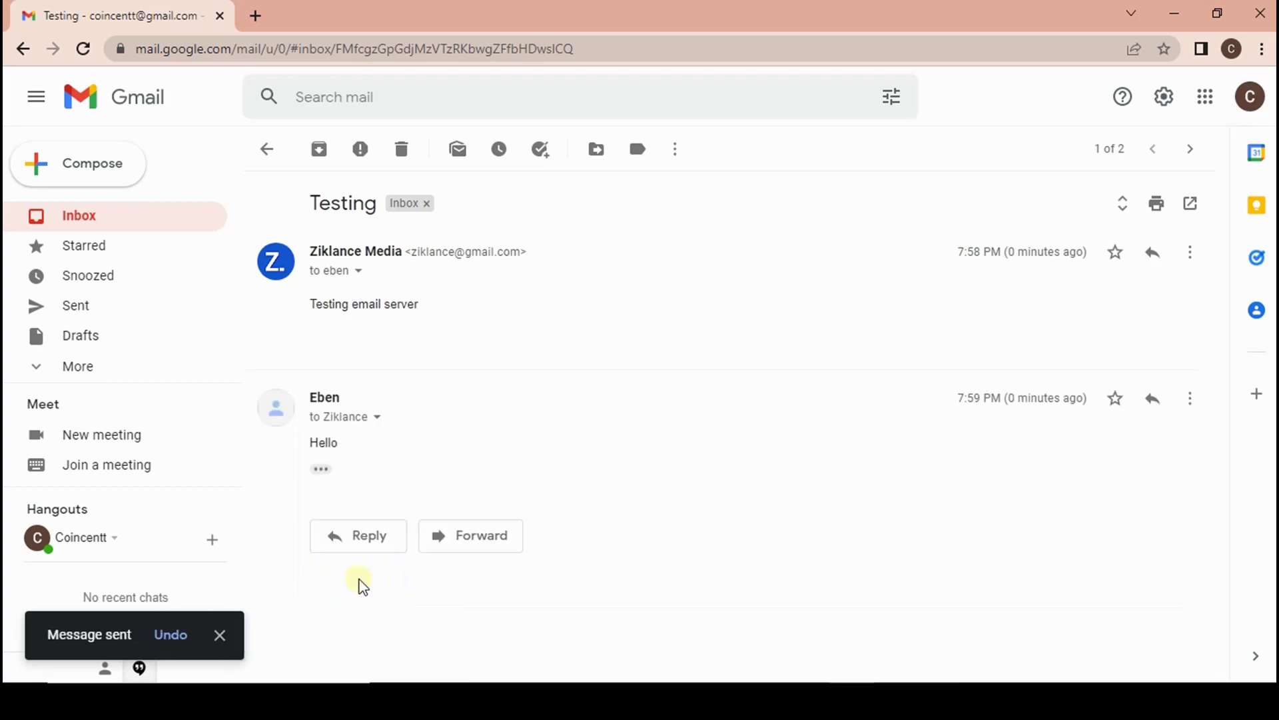